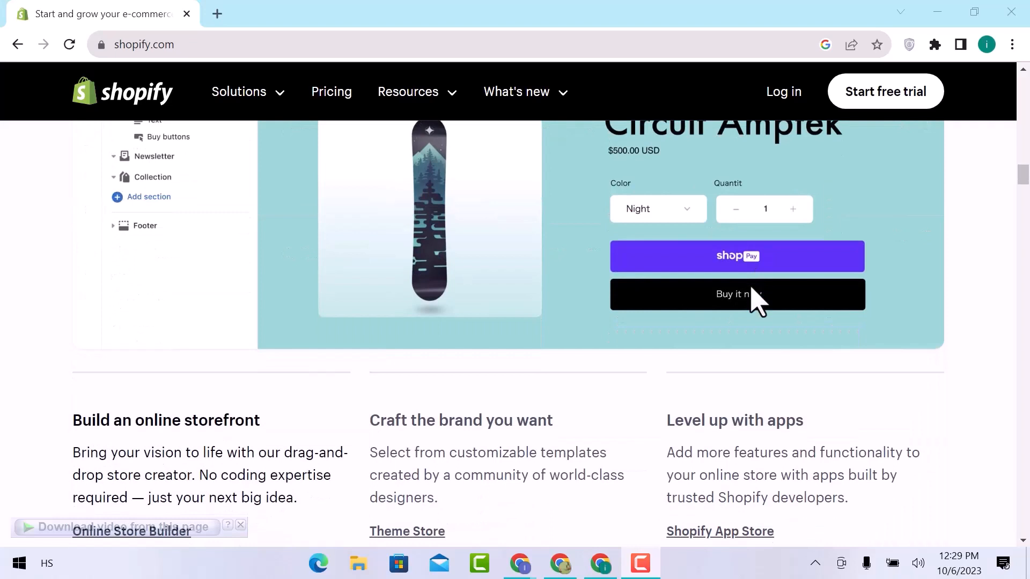
Start a Shopify free trial and answer that you are just starting.
left_click(879, 104)
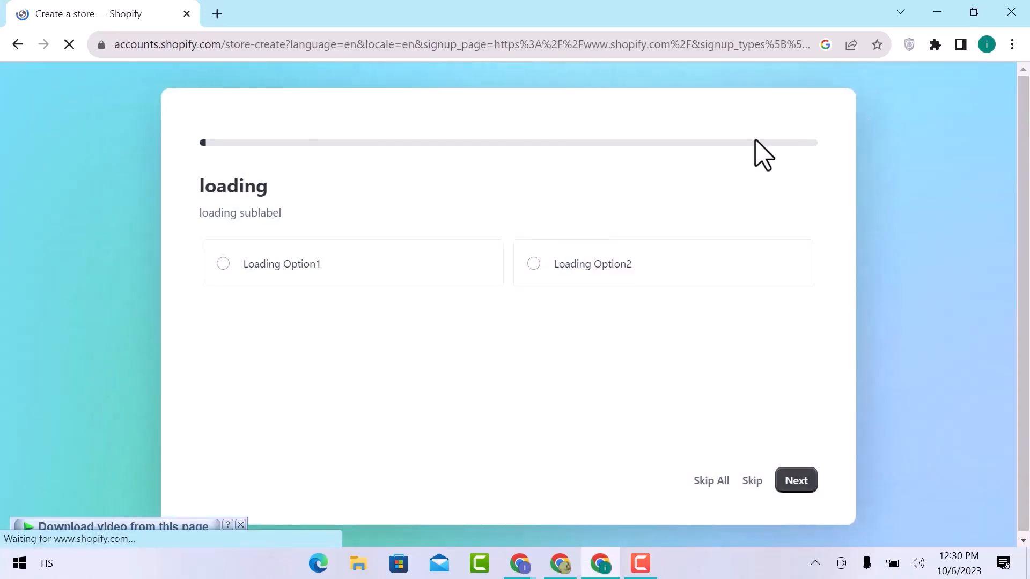
left_click(385, 282)
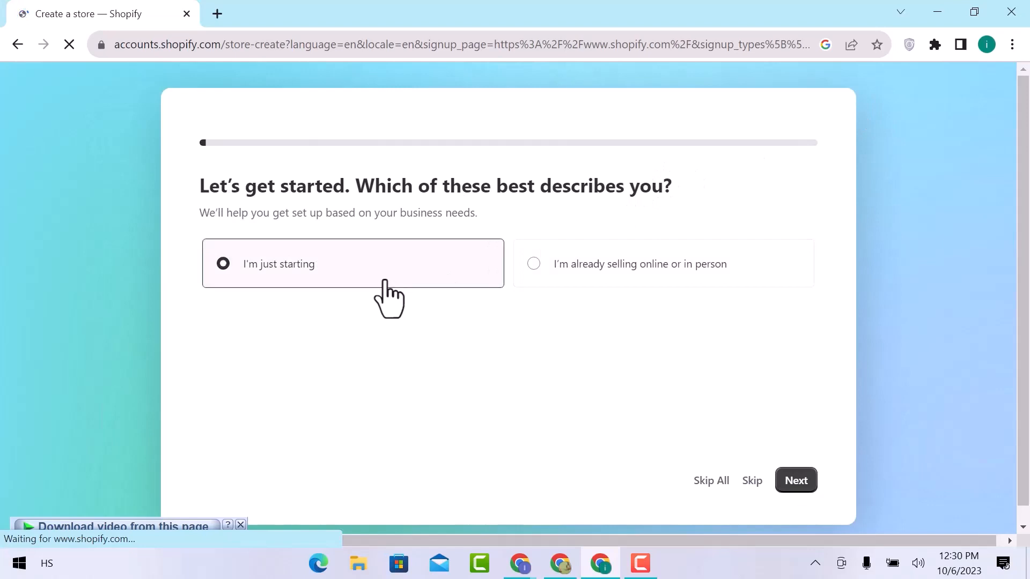
left_click(791, 481)
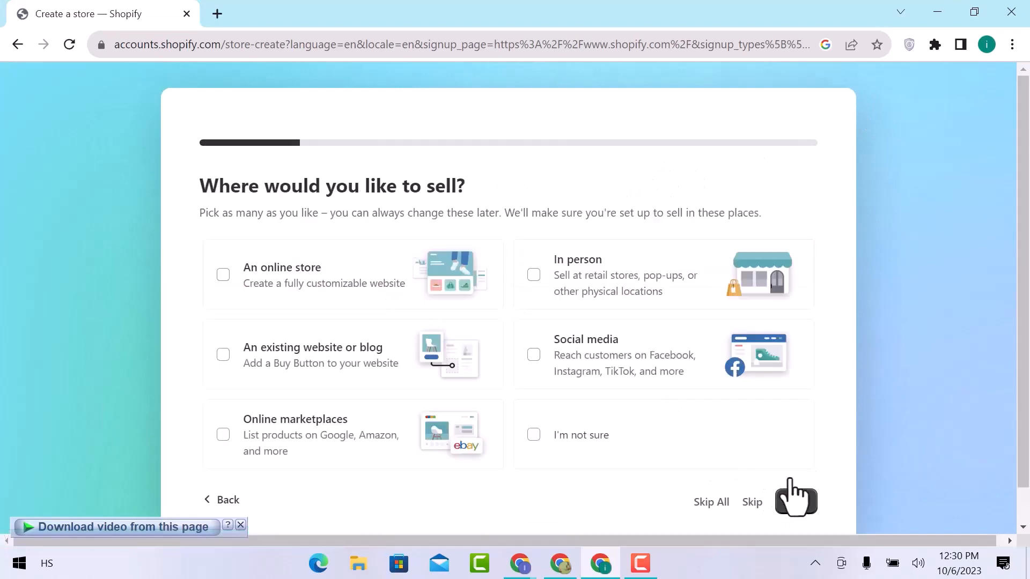
Choose online store, existing website or blog, online marketplaces, in person and social media as the places to sell, and continue.
left_click(353, 292)
left_click(356, 360)
left_click(356, 436)
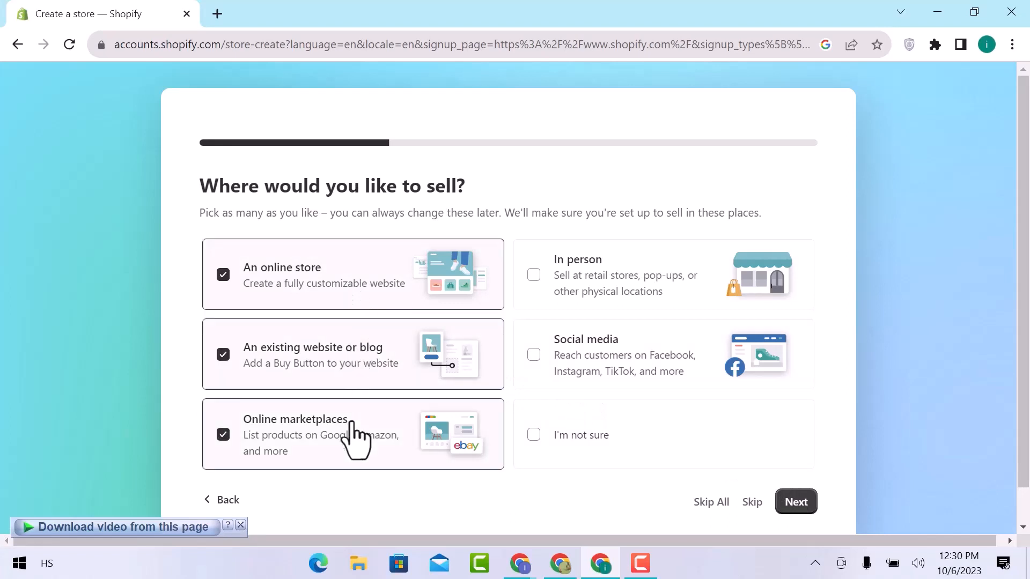
left_click(628, 287)
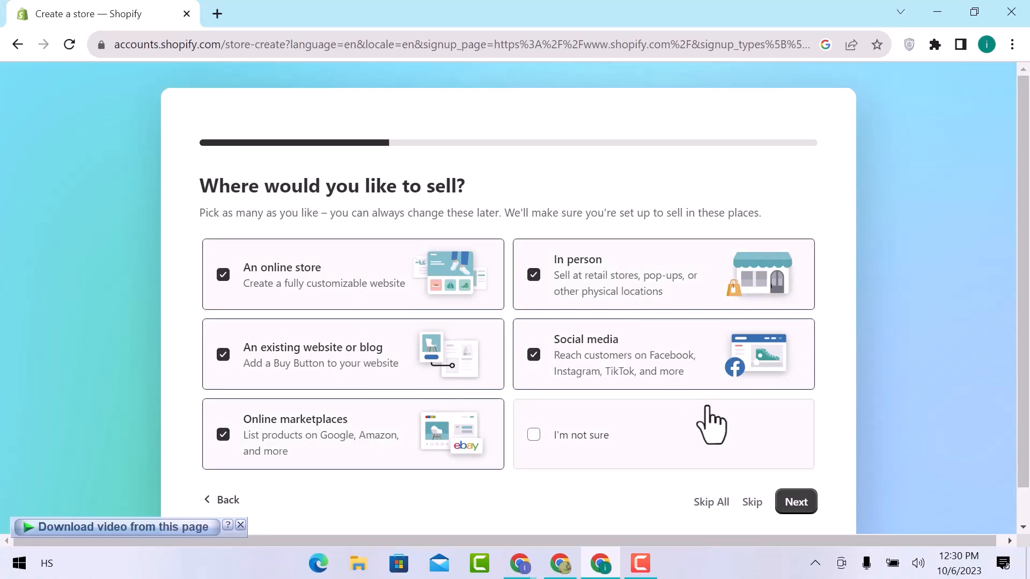
left_click(794, 508)
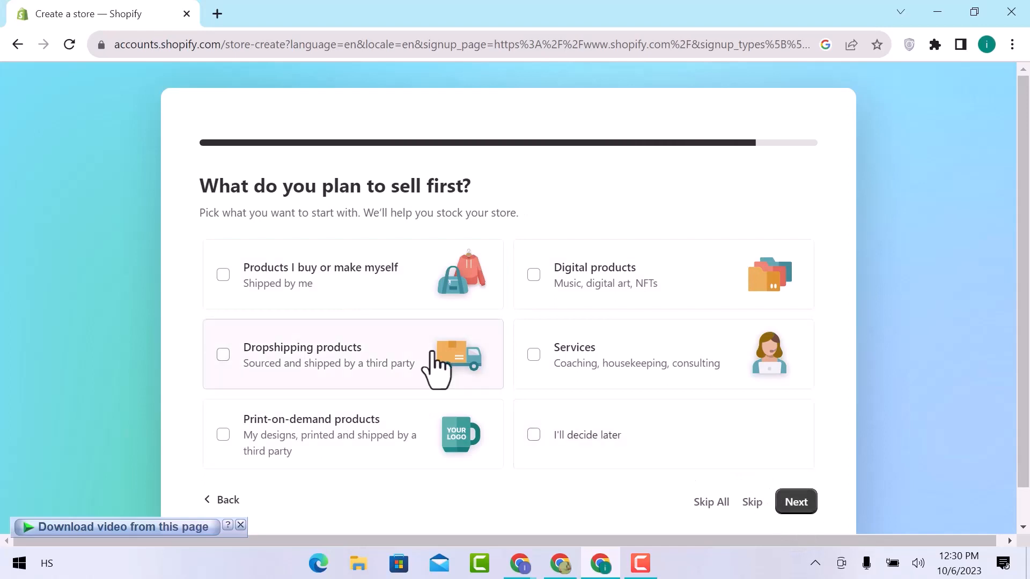
Choose self-bought or self-made, dropshipping and print-on-demand products plus services as what to sell first, and continue.
left_click(375, 282)
left_click(382, 378)
left_click(378, 433)
left_click(643, 373)
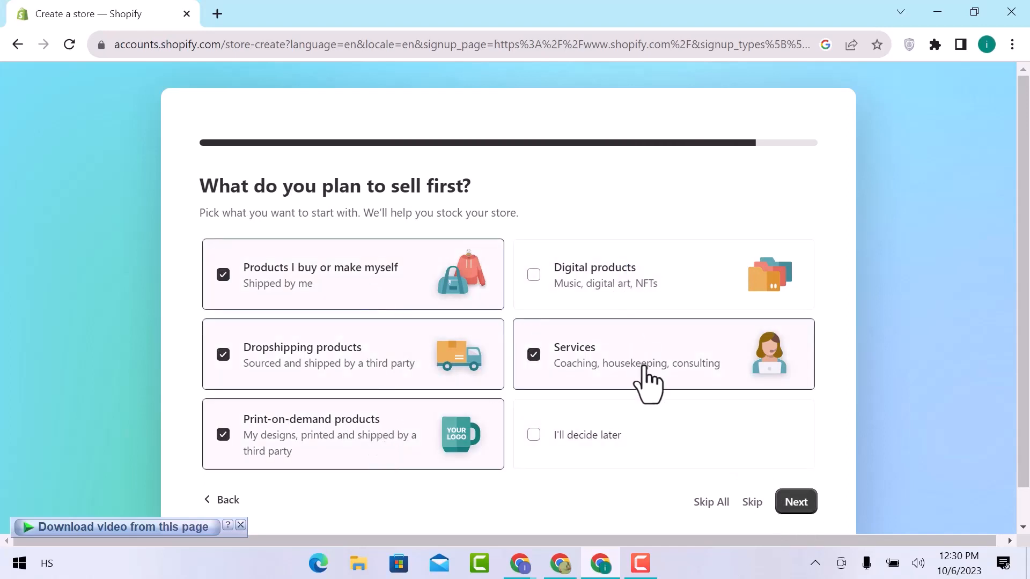
left_click(731, 383)
left_click(787, 503)
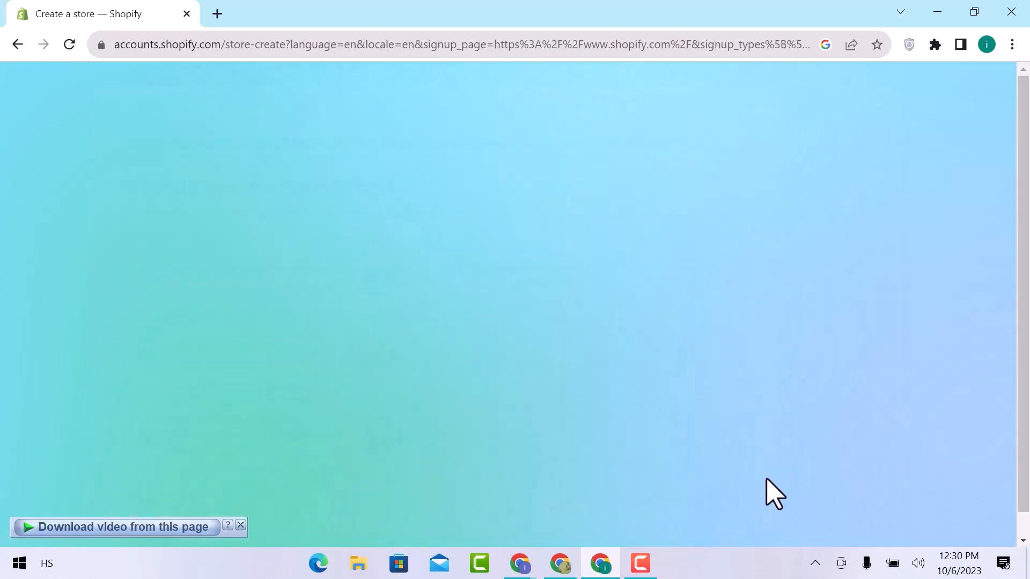
Accept United States as the business location and create the Shopify ID with Google.
left_click(681, 423)
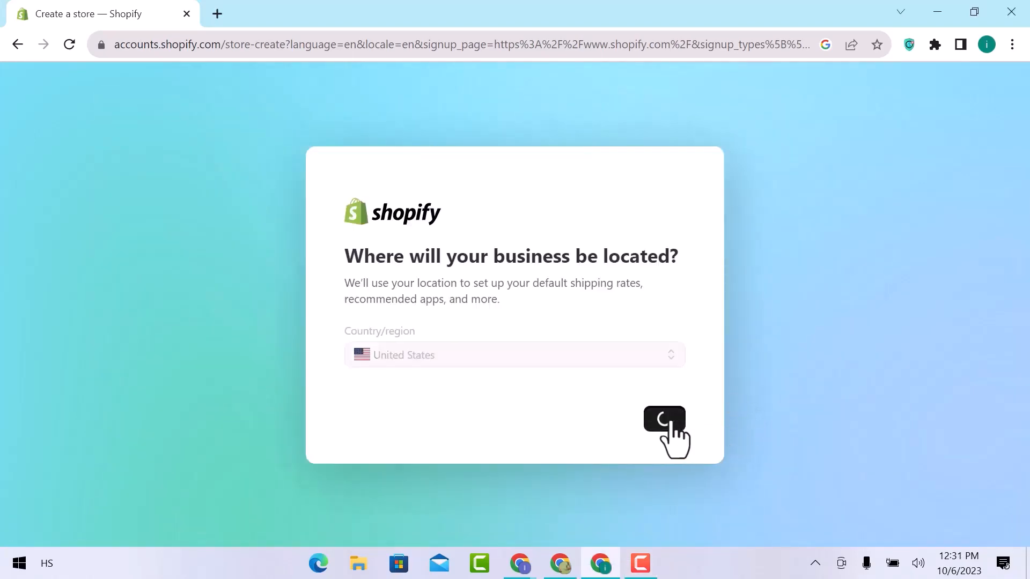
scroll(674, 437, "down", 1)
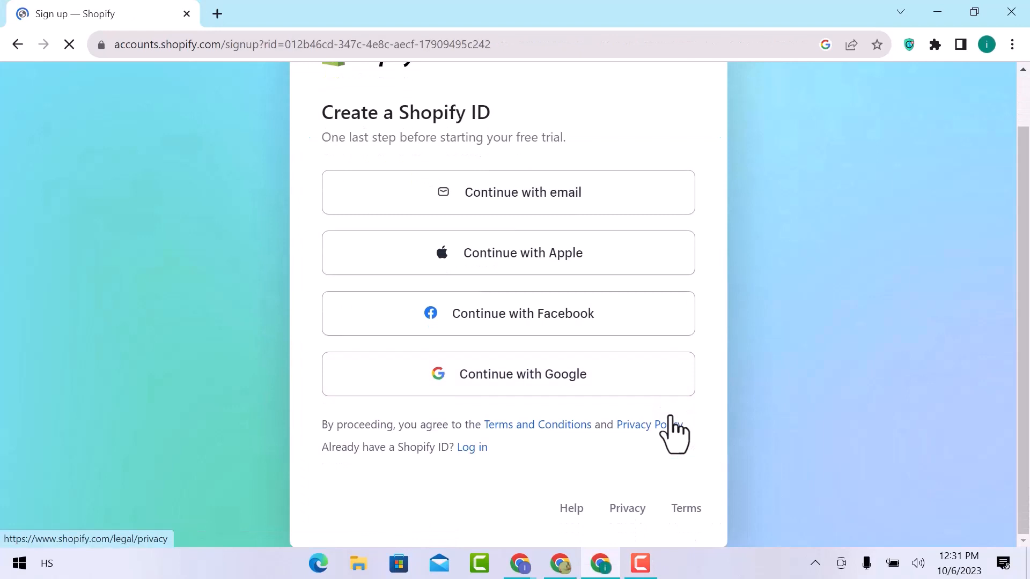
left_click(625, 376)
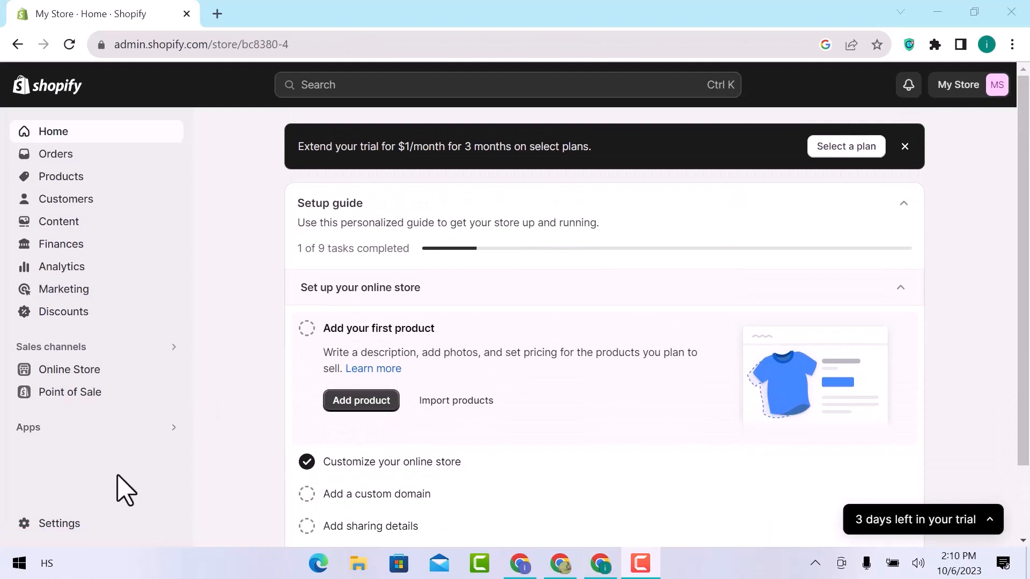
Open the Apps and sales channels page in the store settings.
left_click(59, 527)
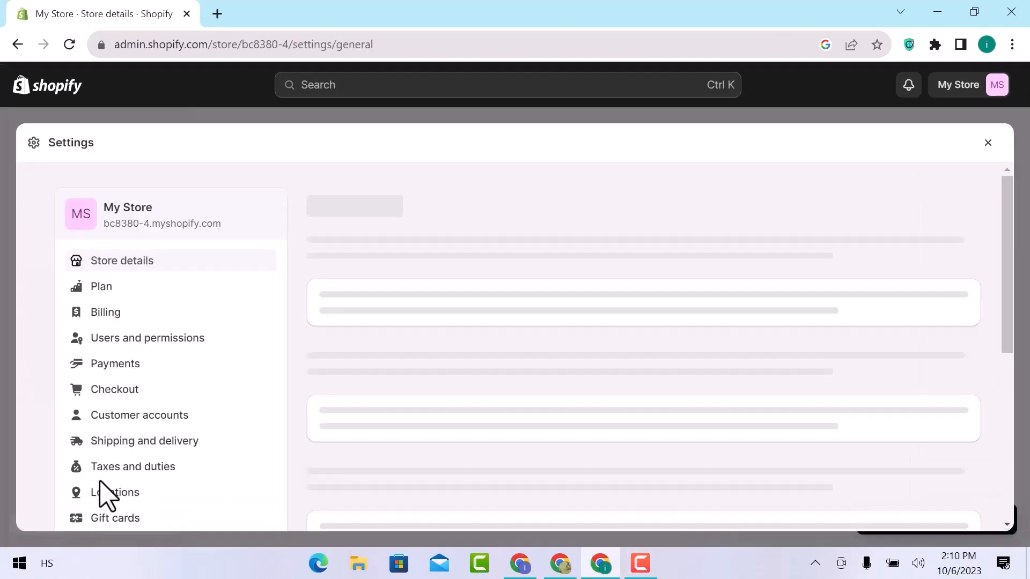
scroll(101, 490, "down", 3)
left_click(118, 409)
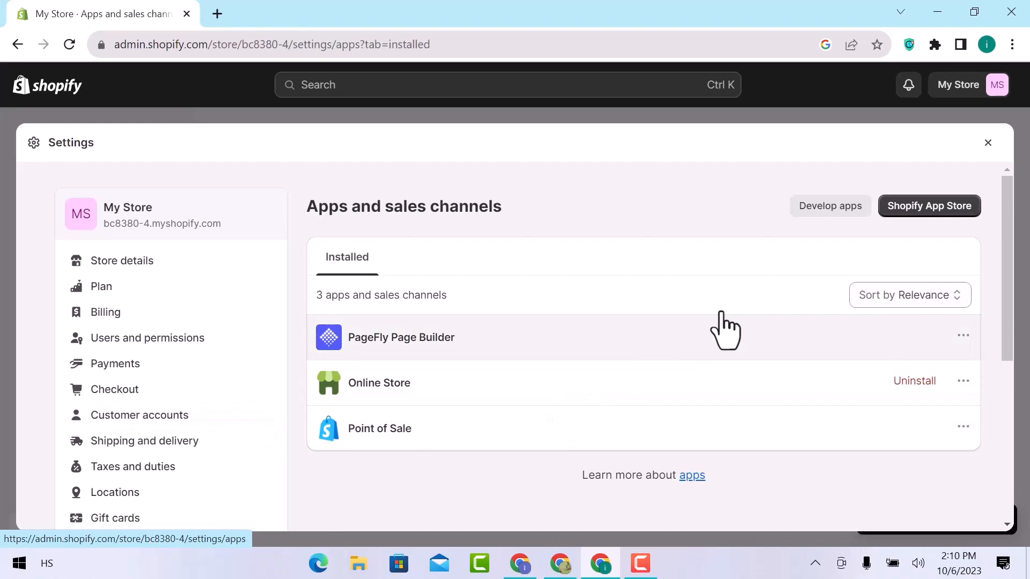
Open the Shopify App Store and search it for "color swatches".
left_click(914, 208)
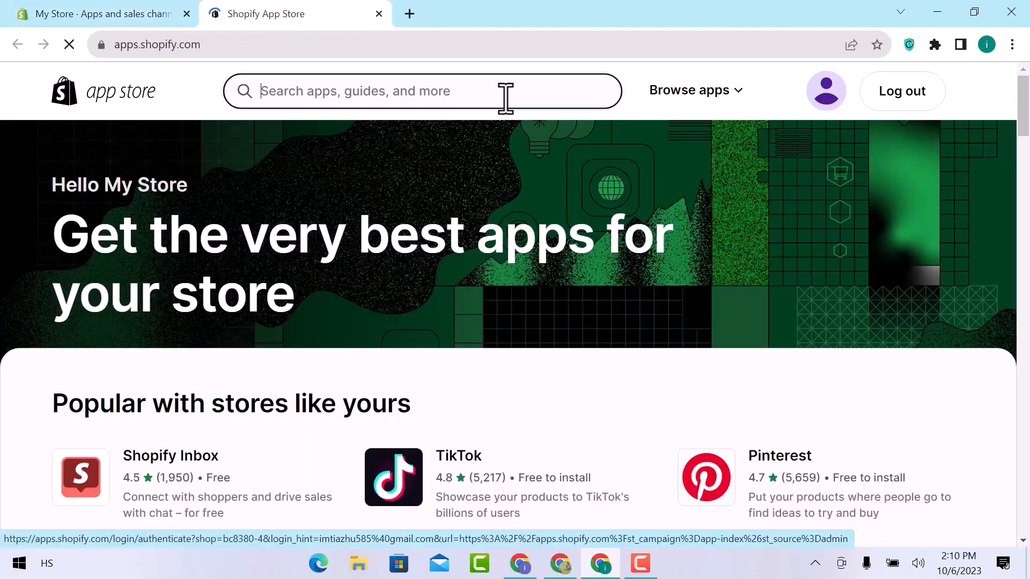
type("color s")
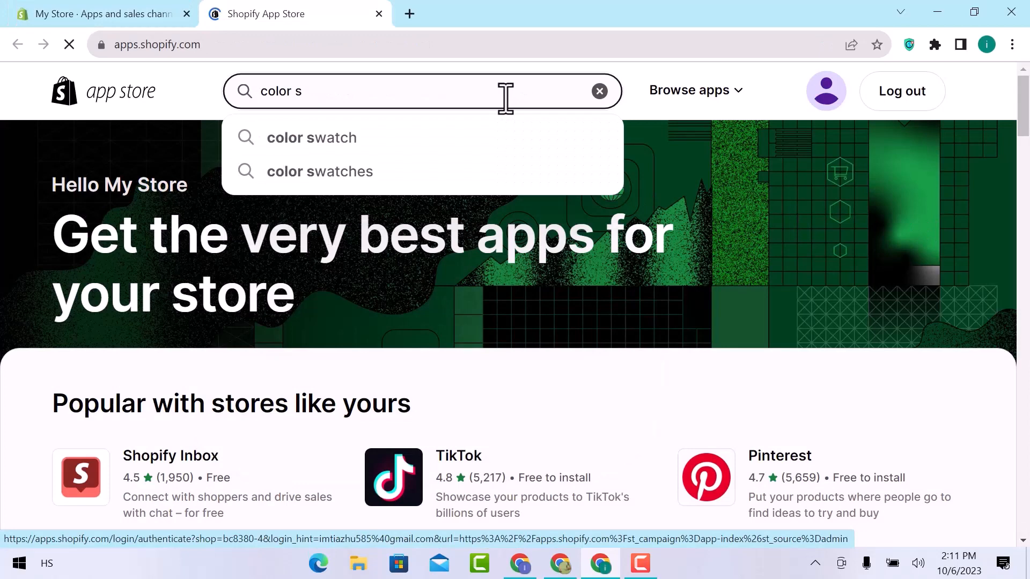
left_click(466, 177)
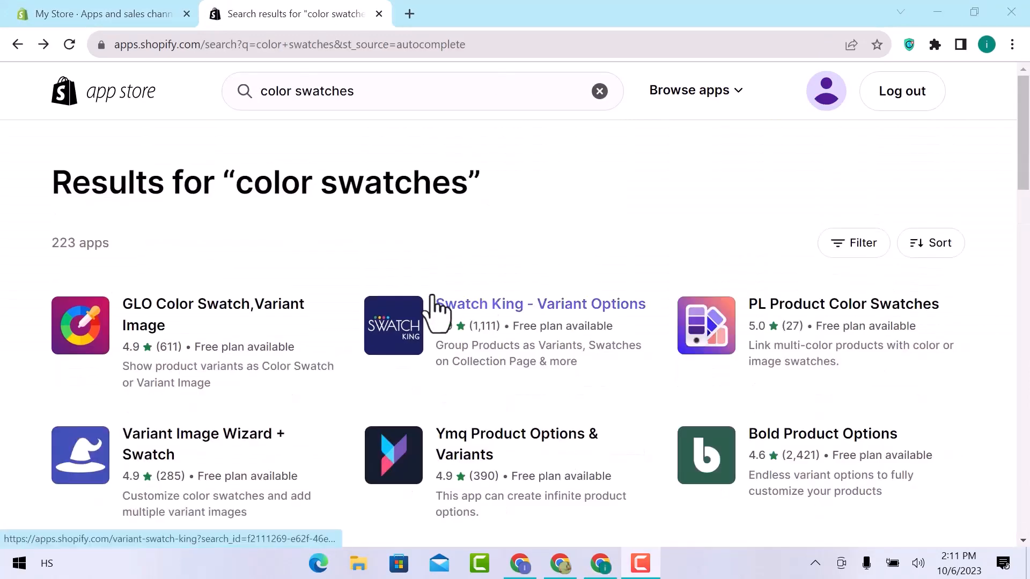
Open the GLO Color Swatch,Variant Image listing and install the app on the store.
left_click(257, 318)
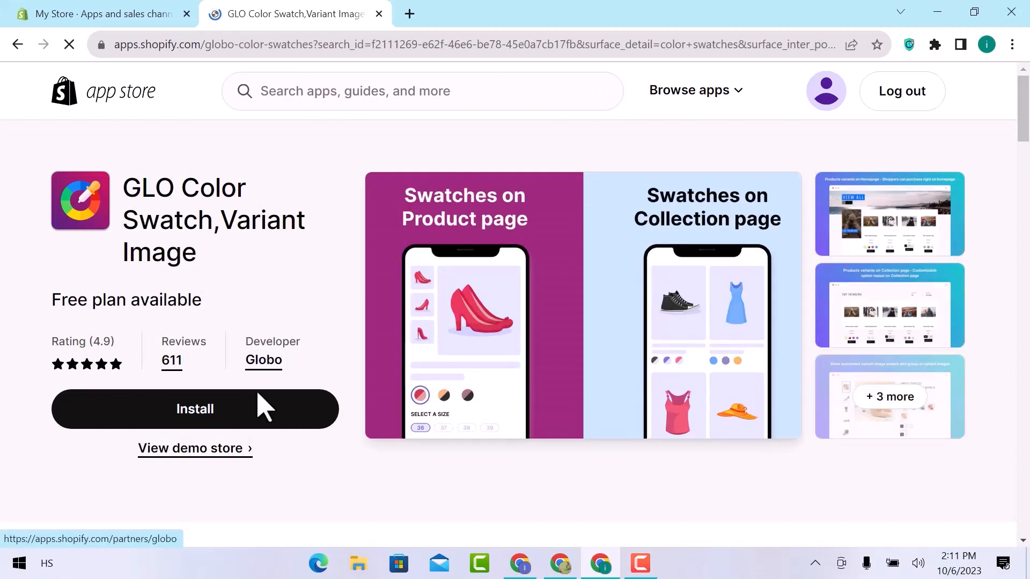
left_click(260, 414)
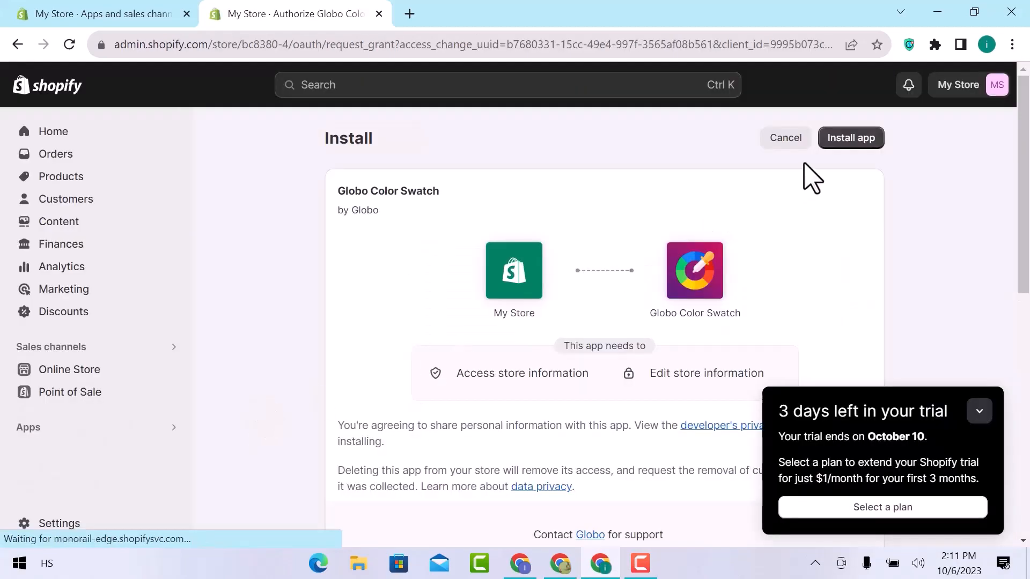
left_click(869, 140)
Review the Free, Silver and Gold plans of the swatch app and continue as Free.
scroll(376, 396, "down", 2)
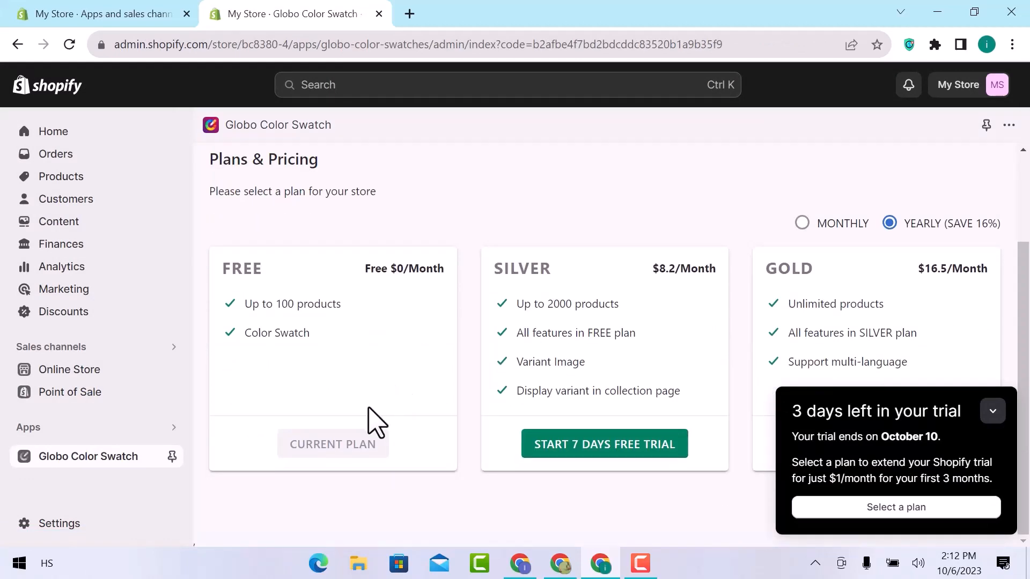
left_click(992, 411)
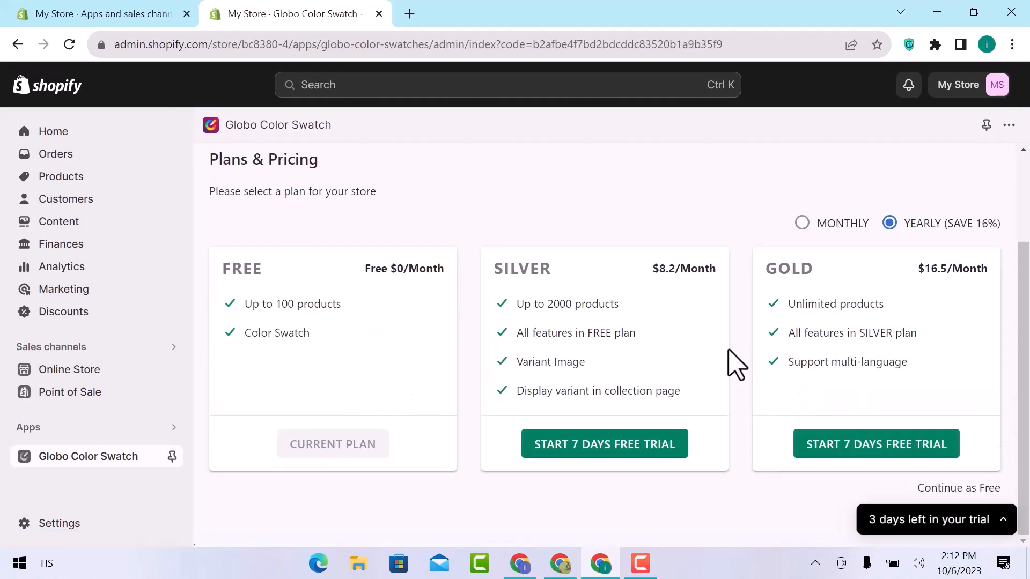
scroll(654, 398, "up", 2)
scroll(633, 396, "down", 2)
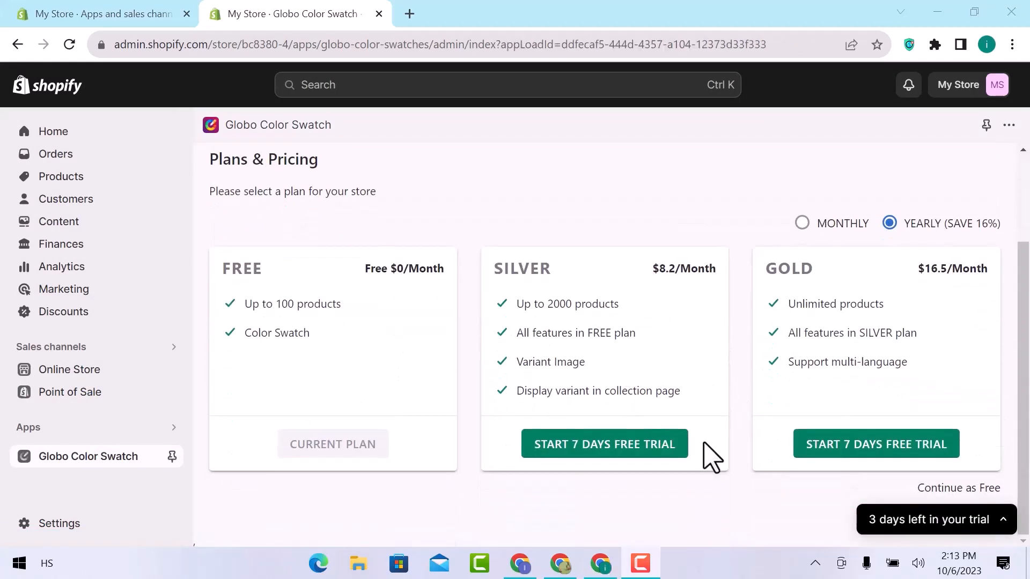
left_click(949, 489)
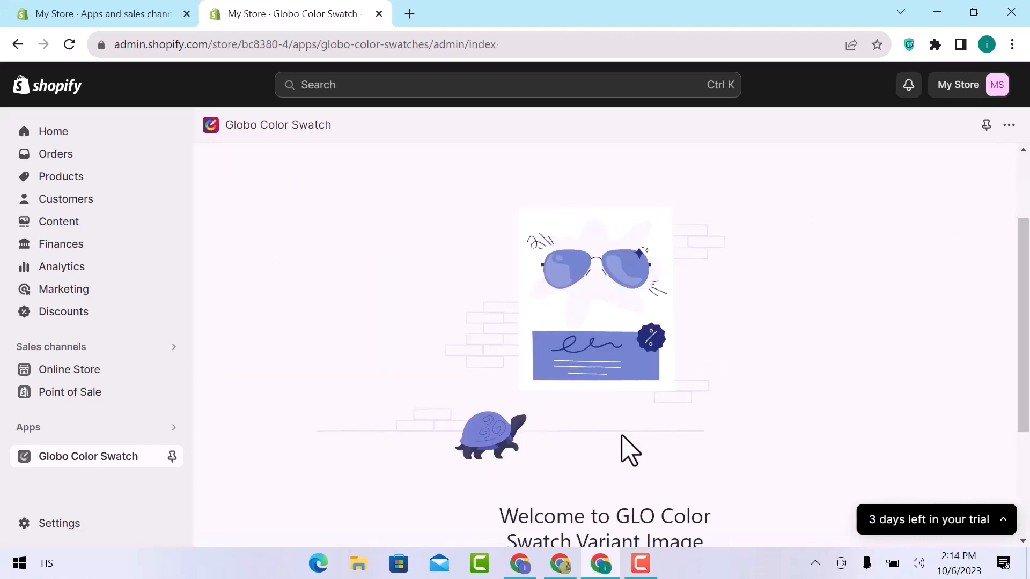
Start the swatch app's installation wizard and advance past the Options stage to the template settings.
scroll(627, 446, "down", 3)
left_click(617, 459)
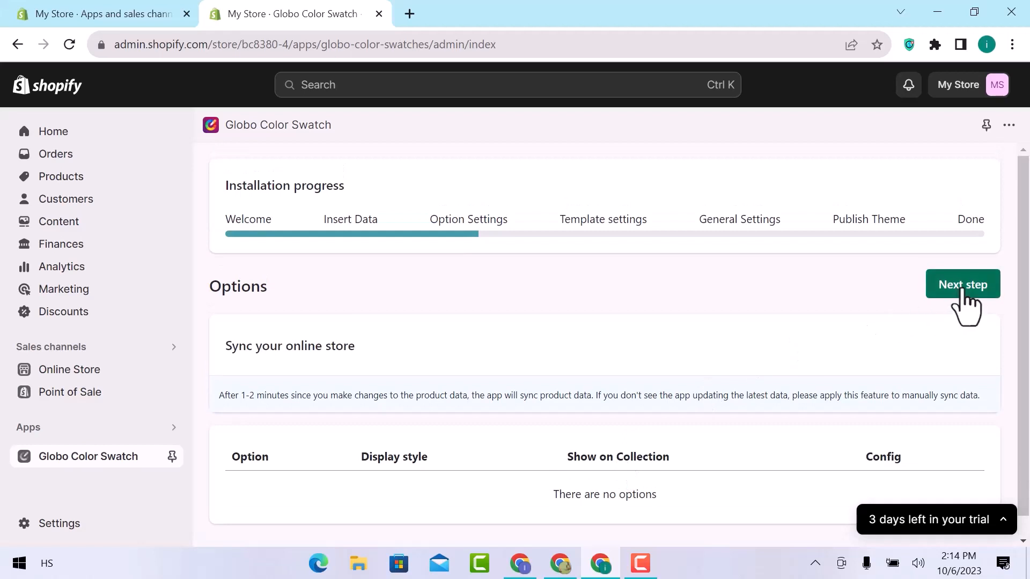
left_click(962, 285)
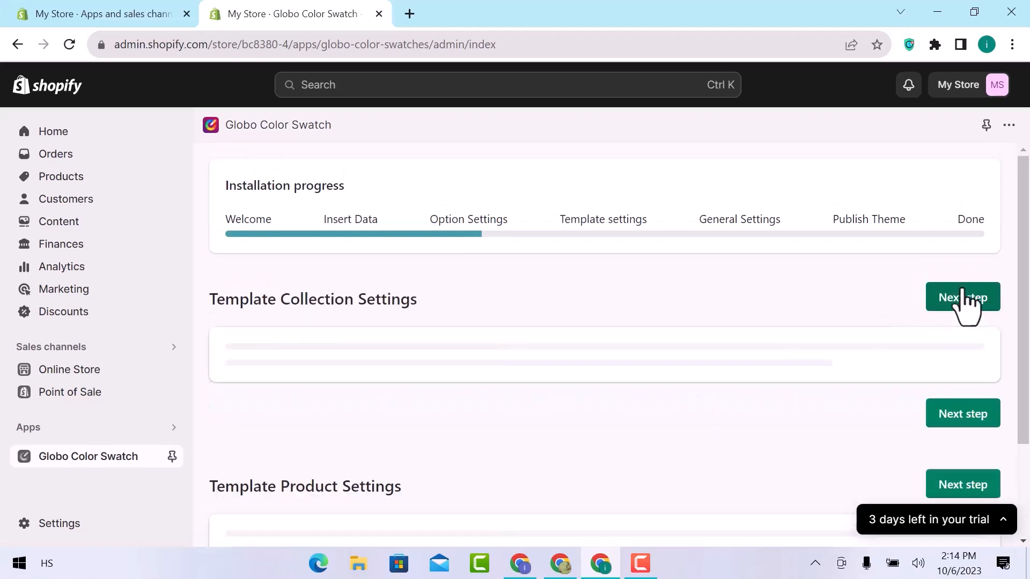
Try the Square and Fit Text swatch types for the collection template and return to Circle at size M.
scroll(735, 368, "down", 5)
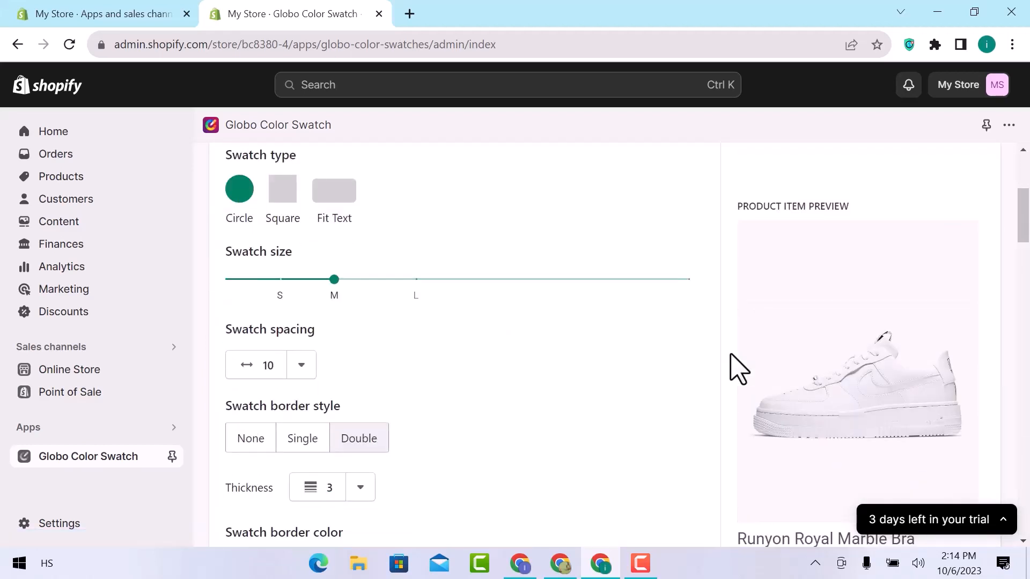
left_click(278, 196)
left_click(328, 197)
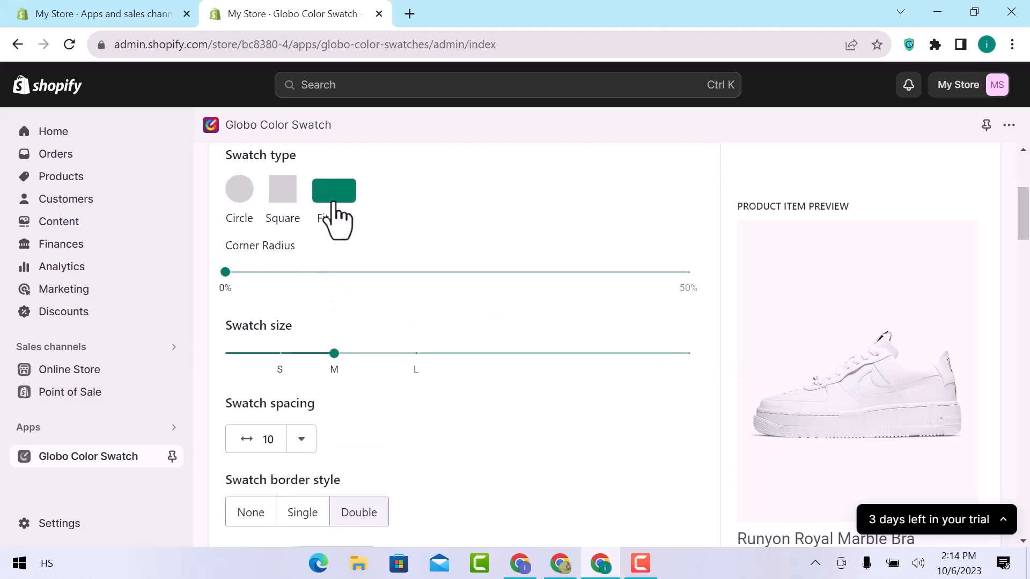
left_click(239, 193)
mouse_move(334, 279)
left_mouse_down()
mouse_move(412, 280)
mouse_move(336, 280)
left_mouse_up()
Try the Single and None swatch border styles and return to Double.
scroll(374, 345, "down", 2)
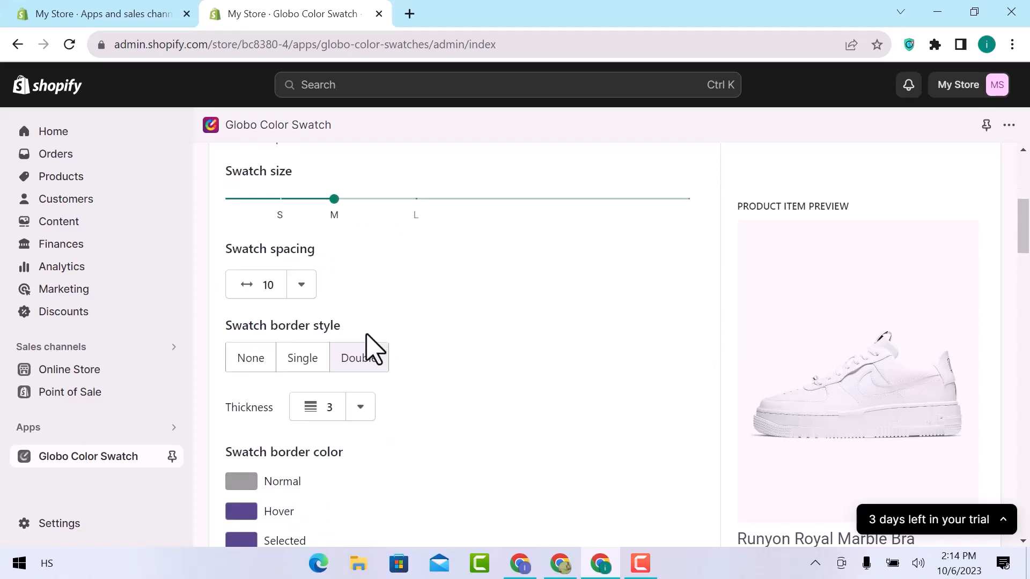
left_click(301, 286)
left_click(302, 287)
left_click(313, 360)
left_click(259, 359)
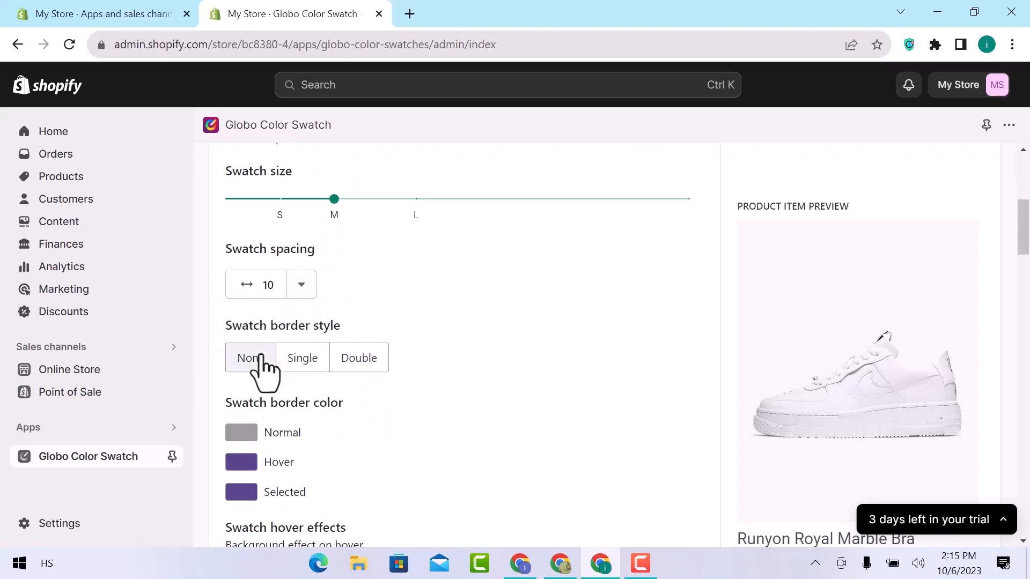
left_click(349, 358)
scroll(349, 344, "down", 3)
left_click(361, 247)
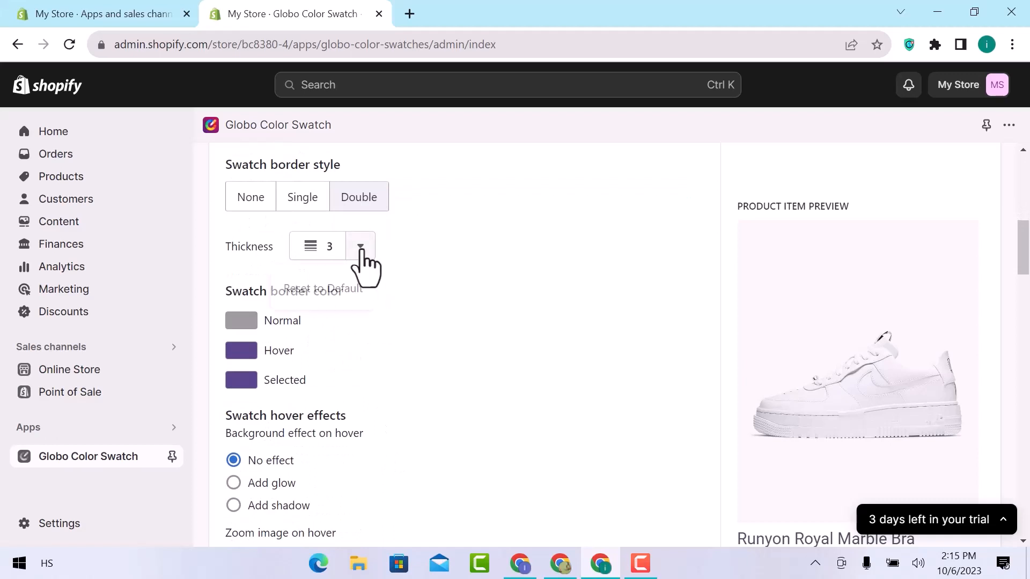
left_click(242, 351)
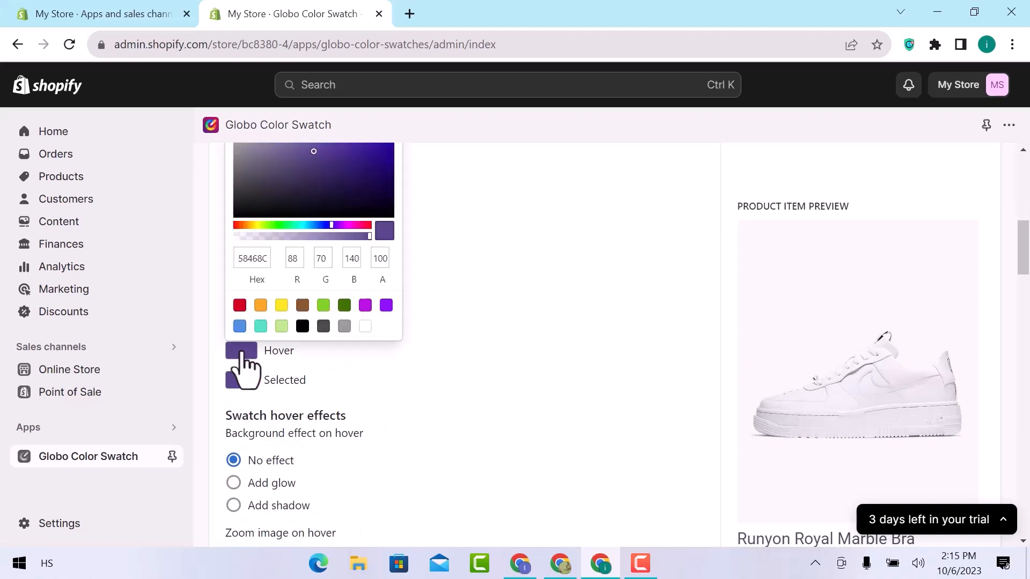
left_click(241, 351)
Set the swatch border color of the Selected state to the light green preset.
left_click(241, 380)
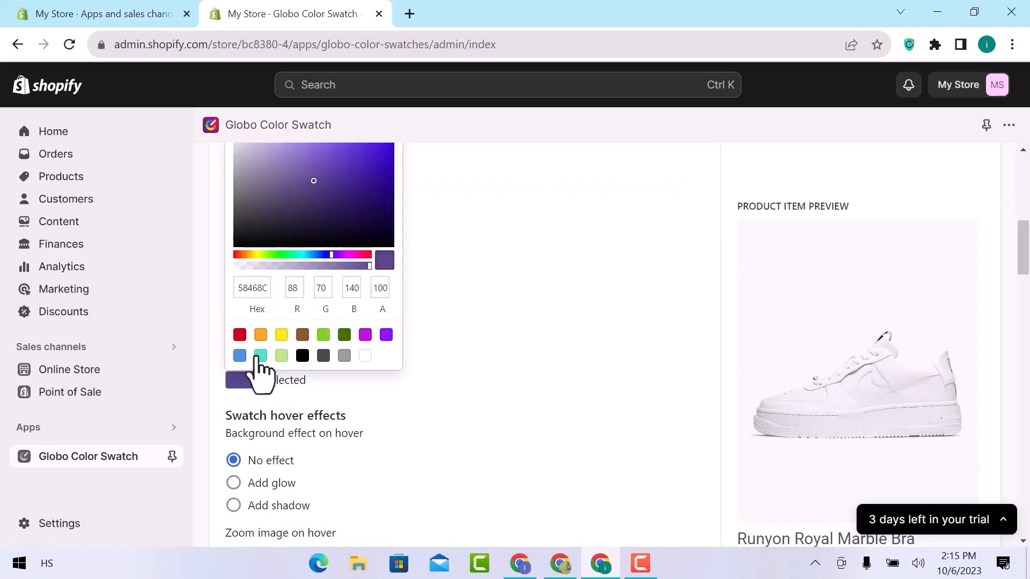
left_click(282, 355)
left_click(379, 413)
Set the swatch hover effects to Add glow for the background, Zoom for the image and Reduce size for the size change.
scroll(292, 270, "down", 3)
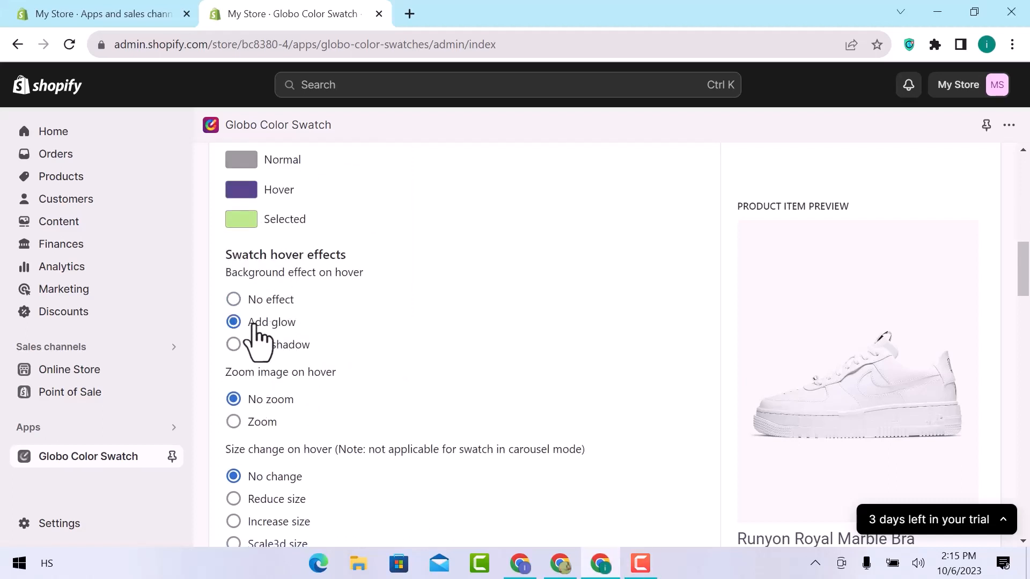
scroll(255, 338, "down", 2)
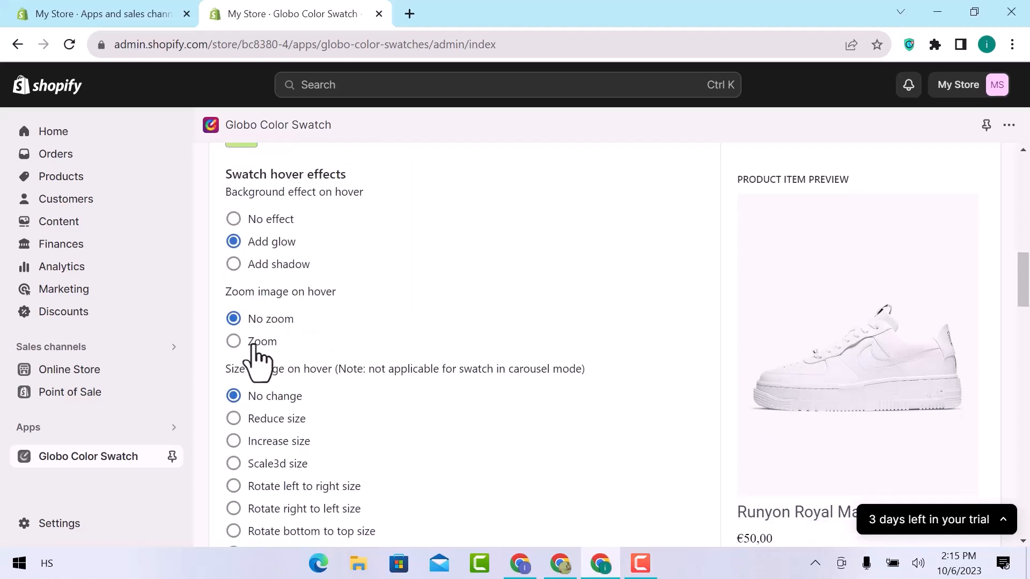
scroll(254, 349, "down", 2)
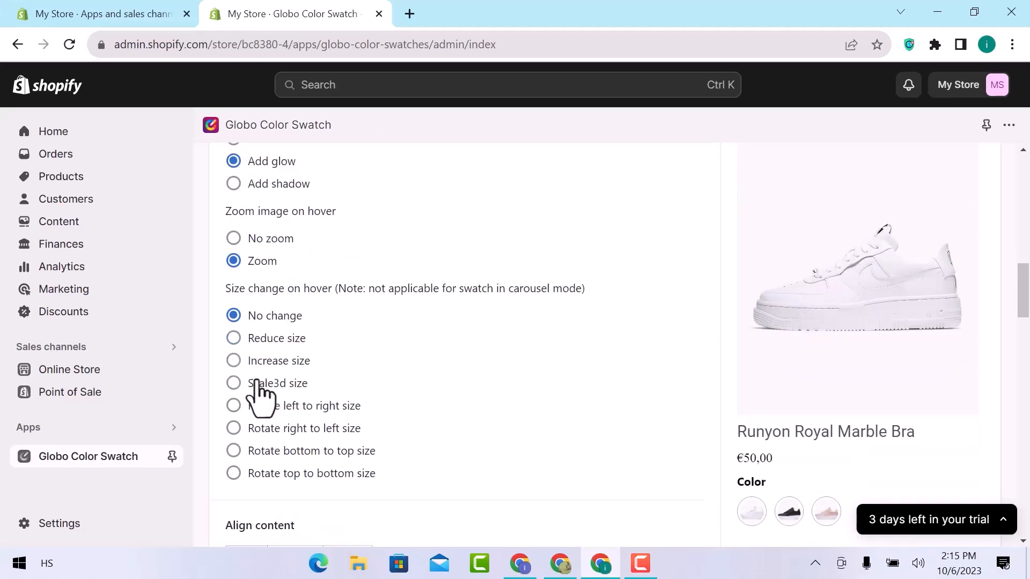
left_click(258, 338)
scroll(299, 429, "down", 3)
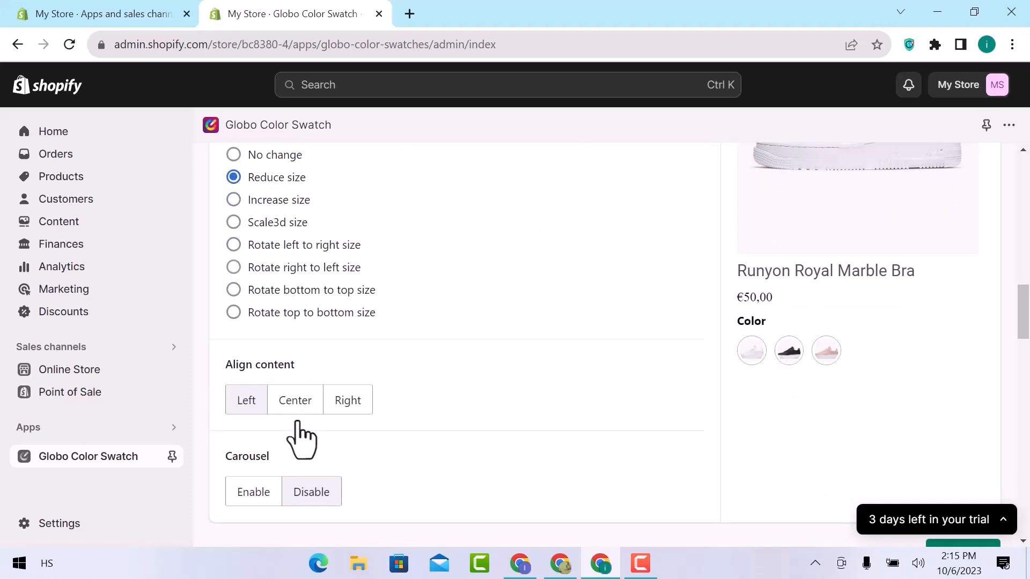
Center-align the collection template's content, try enabling the carousel and return it to Disable.
left_click(296, 408)
scroll(327, 461, "down", 2)
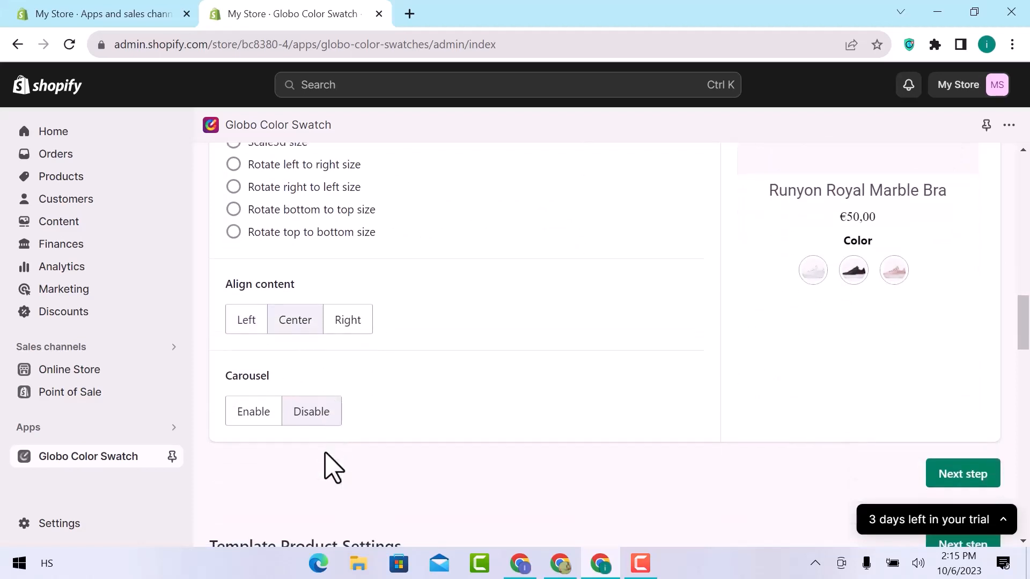
left_click(259, 419)
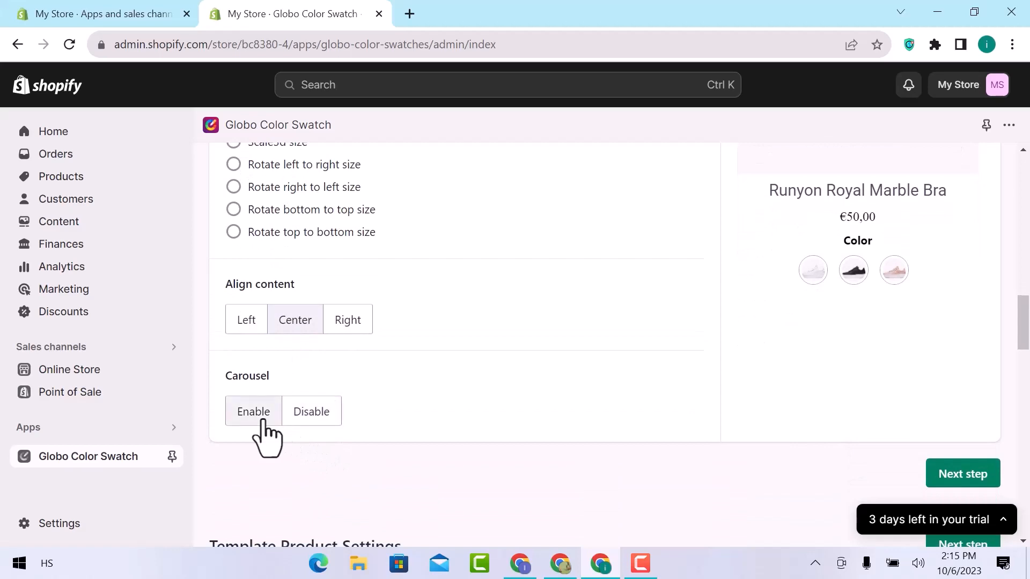
left_click(307, 421)
Set the product template's swatch size to 48 and the swatch spacing to 18.
scroll(400, 478, "down", 3)
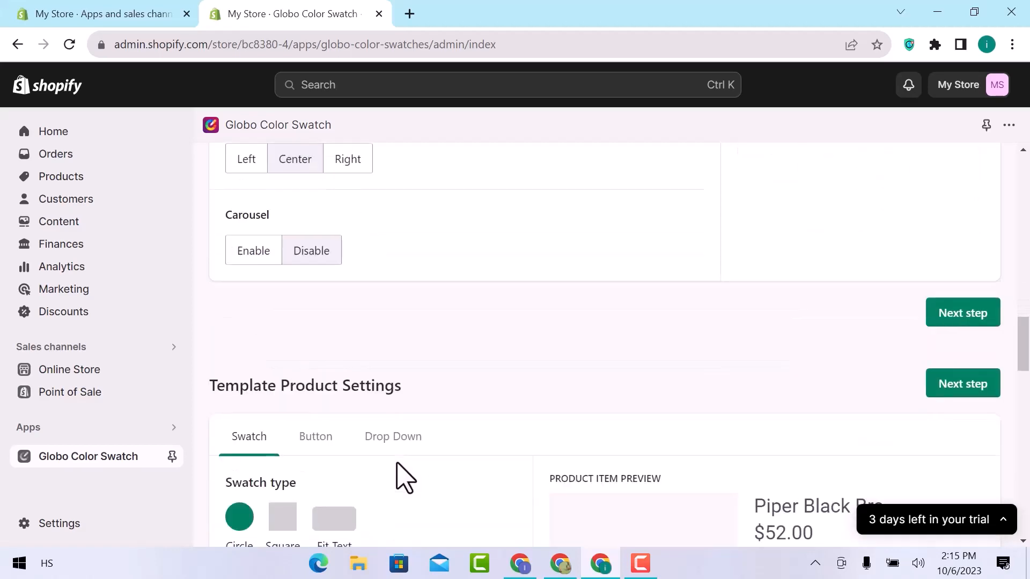
scroll(405, 478, "down", 6)
left_click_drag(292, 287, 331, 290)
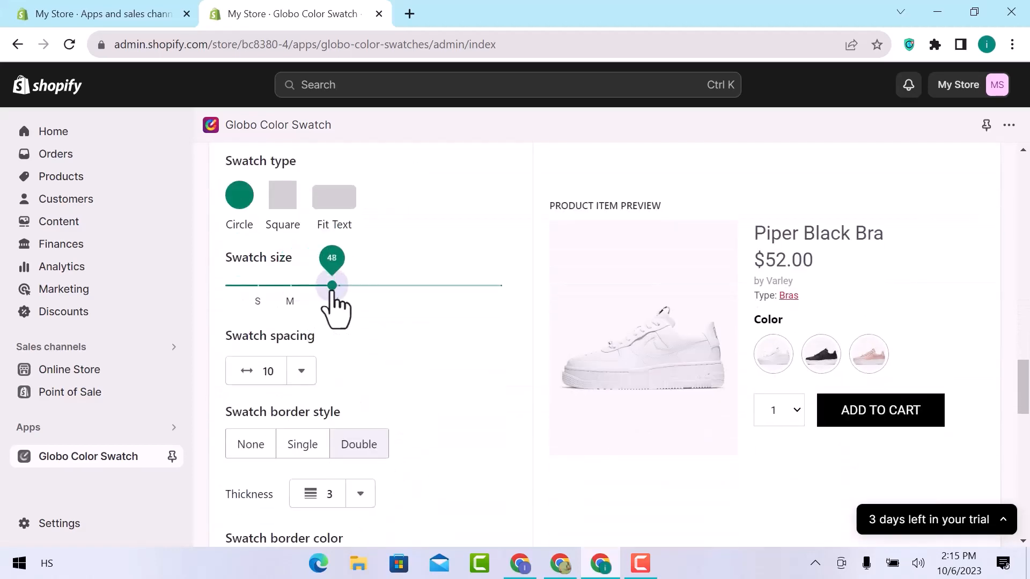
left_click(242, 373)
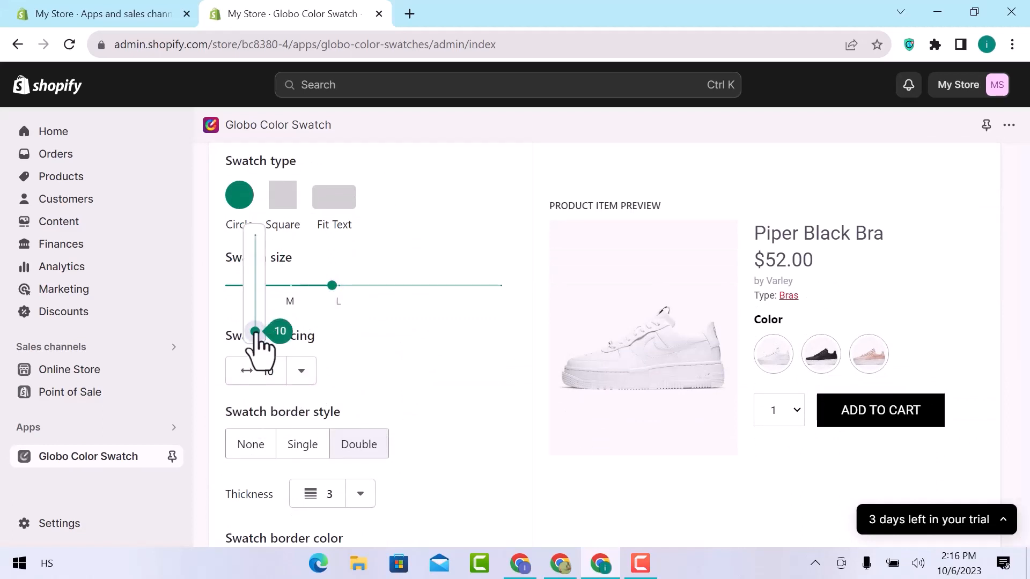
left_click_drag(255, 331, 257, 313)
Try the product swatch's Single border style, return to Double, and set the Selected border color to light green.
scroll(402, 402, "down", 3)
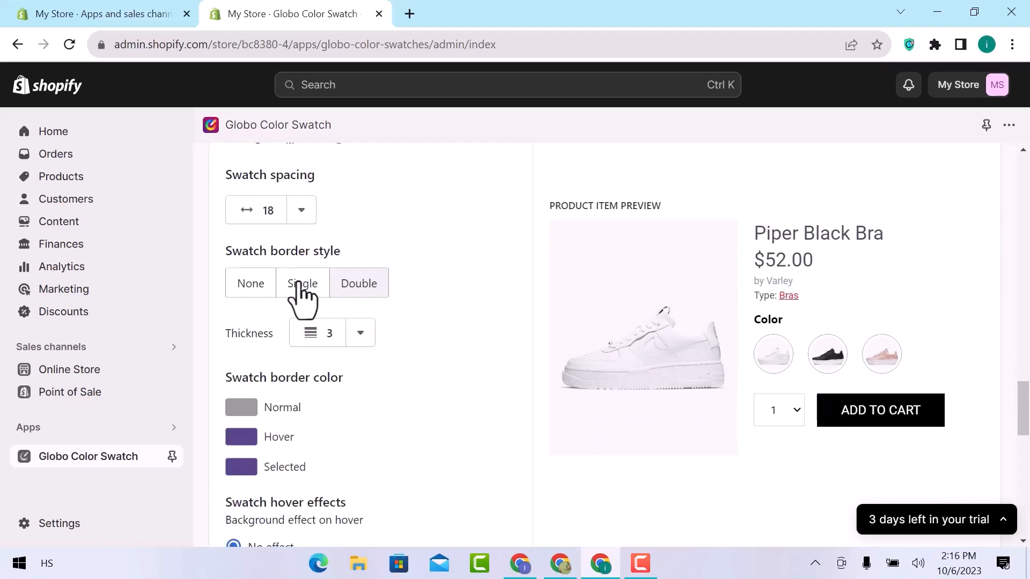
left_click(298, 283)
left_click(354, 284)
Set the product swatch hover effects to Add glow, Zoom and Reduce size, and center-align the content.
scroll(443, 427, "down", 3)
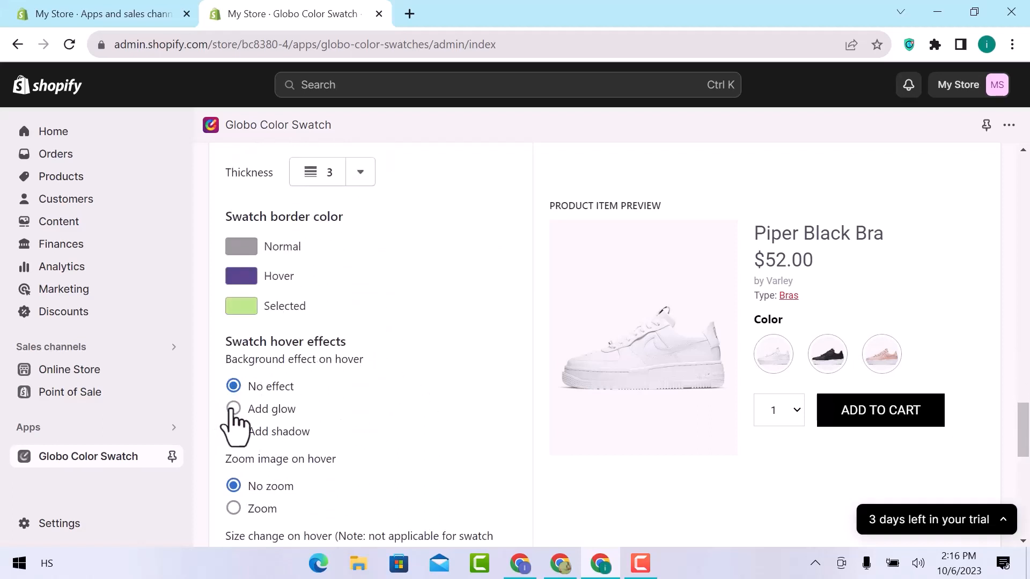
left_click(234, 410)
scroll(271, 448, "down", 2)
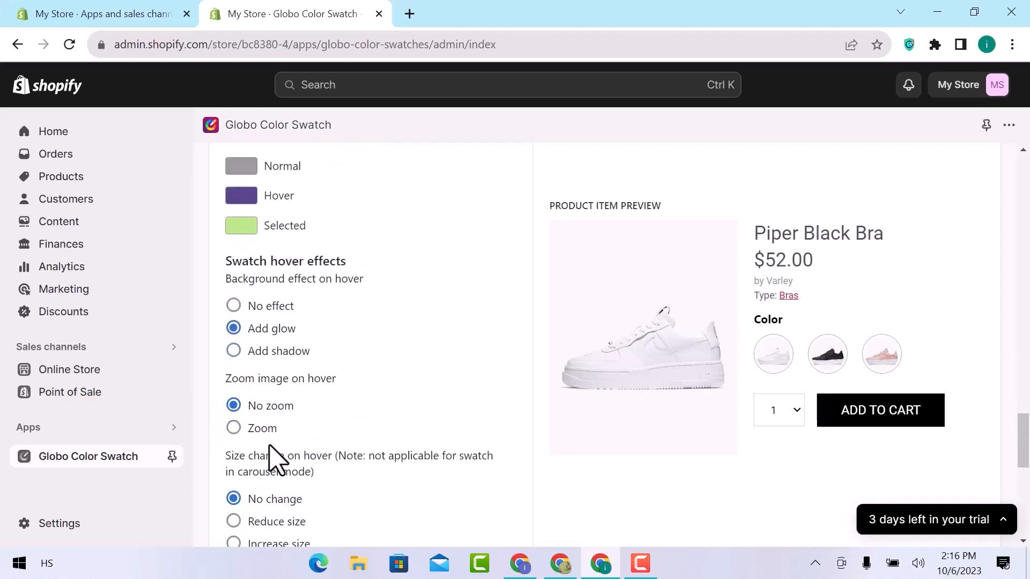
left_click(236, 429)
scroll(252, 450, "down", 2)
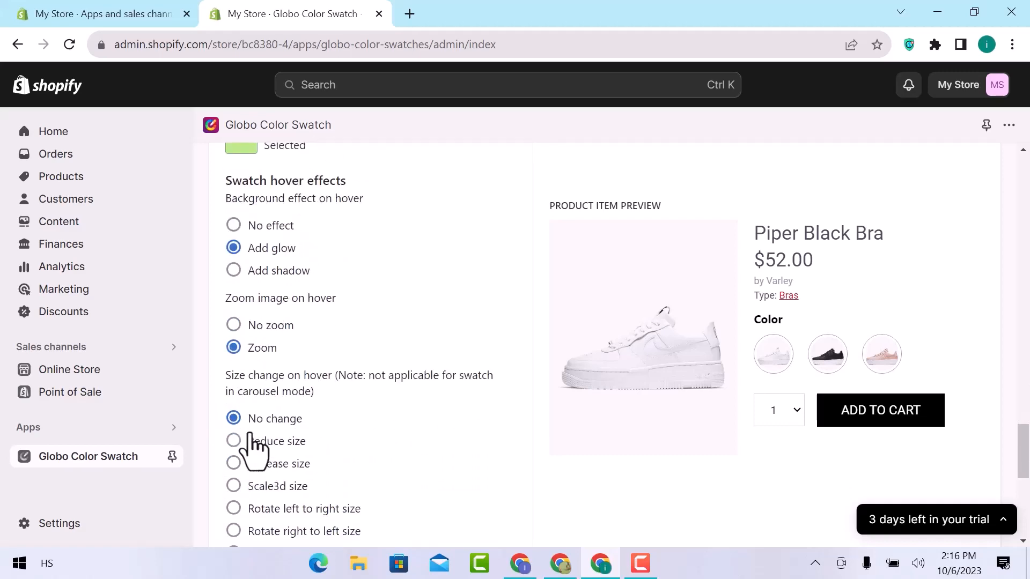
scroll(252, 448, "down", 2)
left_click(235, 362)
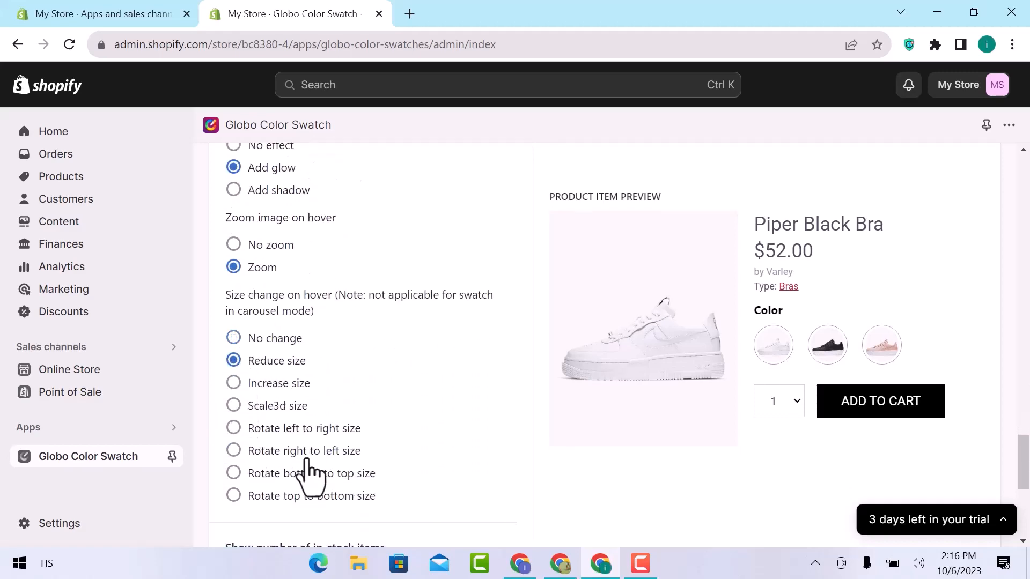
scroll(311, 475, "down", 6)
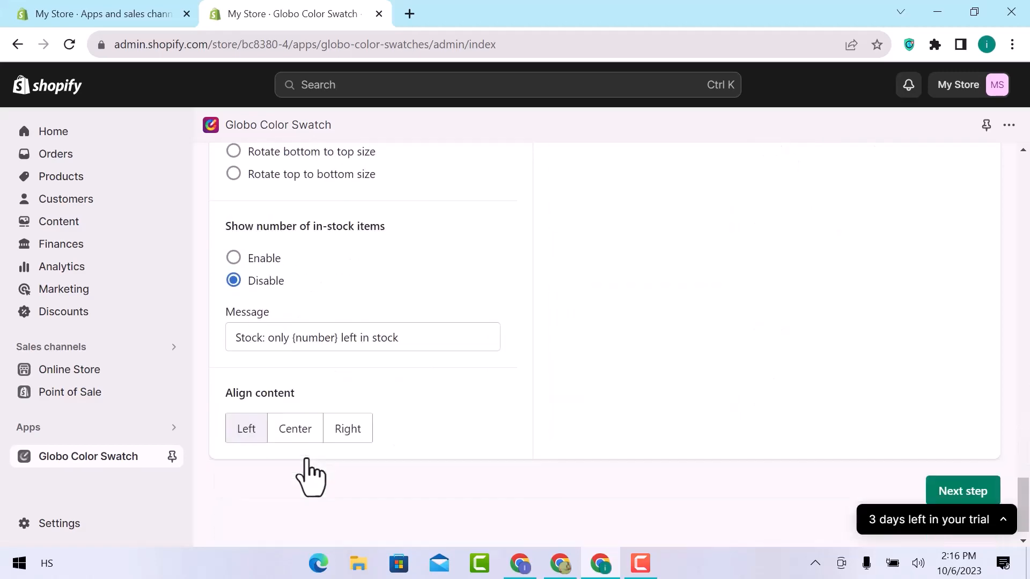
left_click(302, 429)
Continue to the general settings stage of the installation and turn on the Re-order option.
left_click(959, 478)
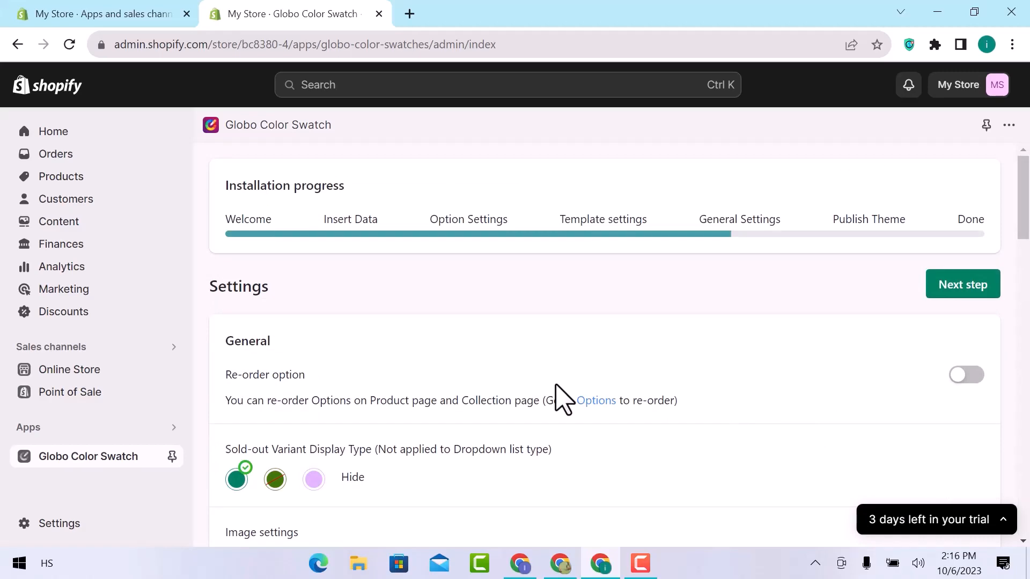
left_click(966, 377)
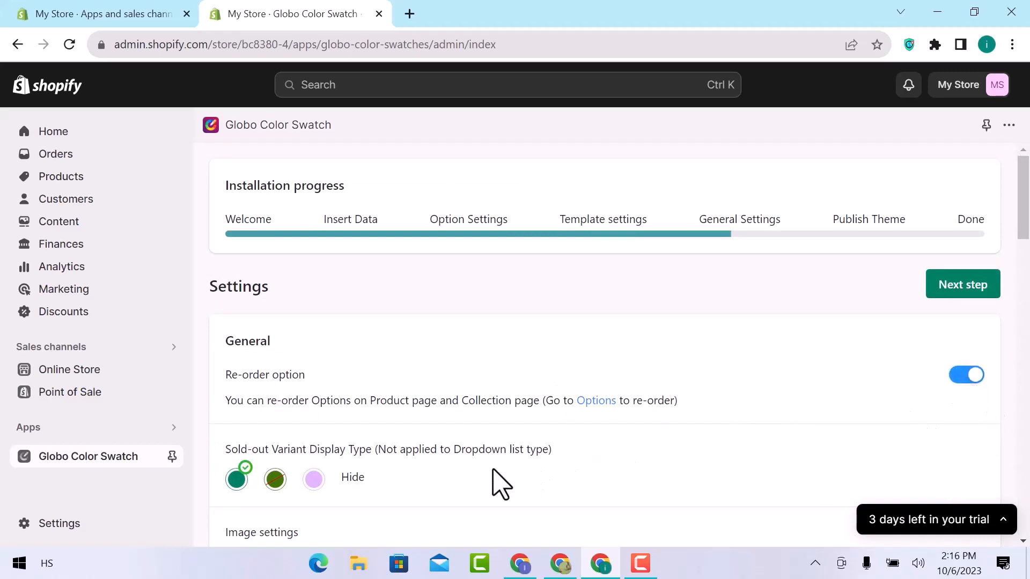
Review the general settings for image size, tooltip and button texts, and the product page and collection page options.
scroll(501, 486, "down", 3)
left_click(461, 417)
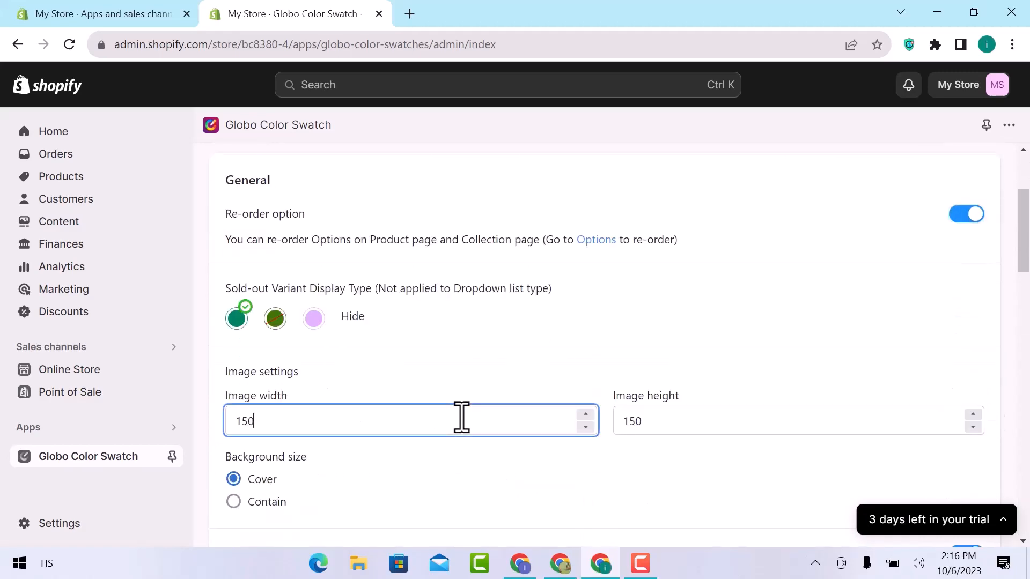
left_click(731, 427)
scroll(403, 512, "down", 1)
scroll(403, 512, "down", 3)
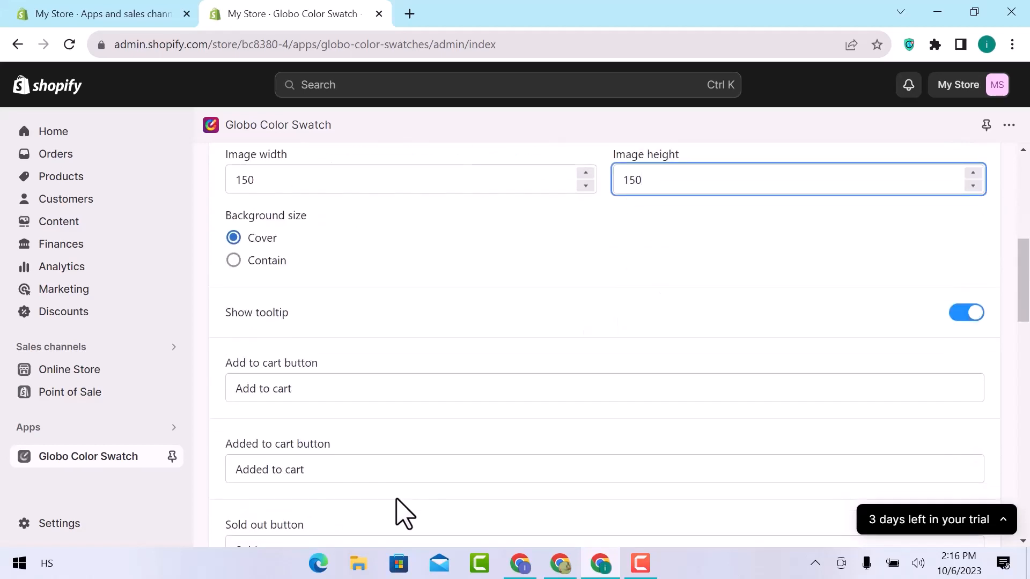
scroll(403, 514, "down", 1)
scroll(403, 513, "down", 3)
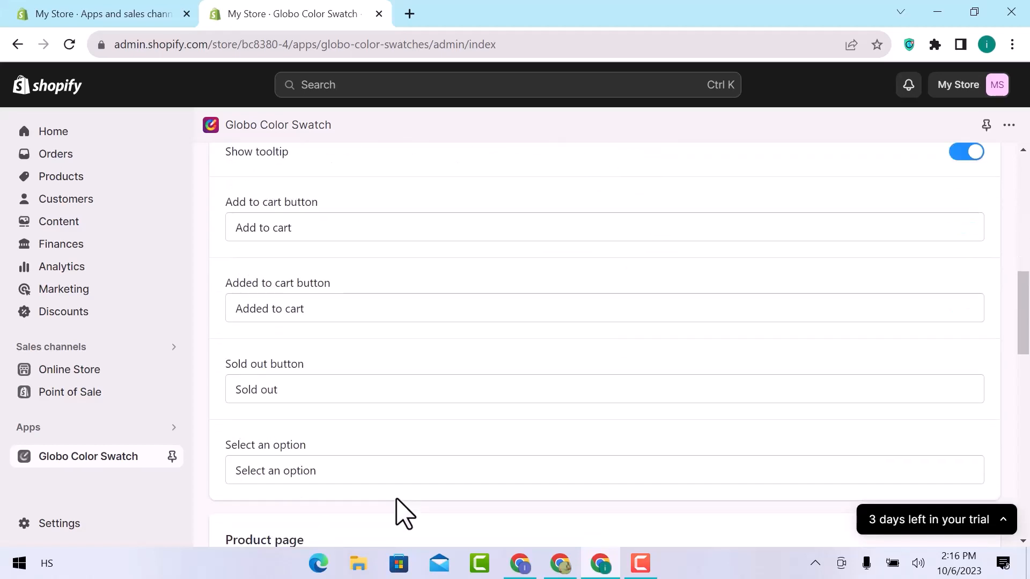
left_click(437, 317)
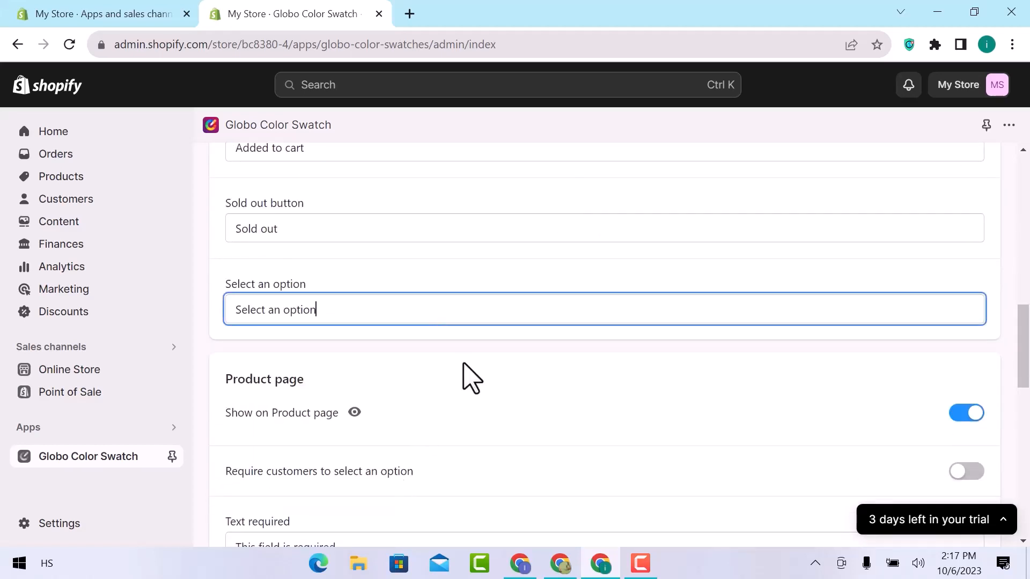
scroll(531, 451, "down", 3)
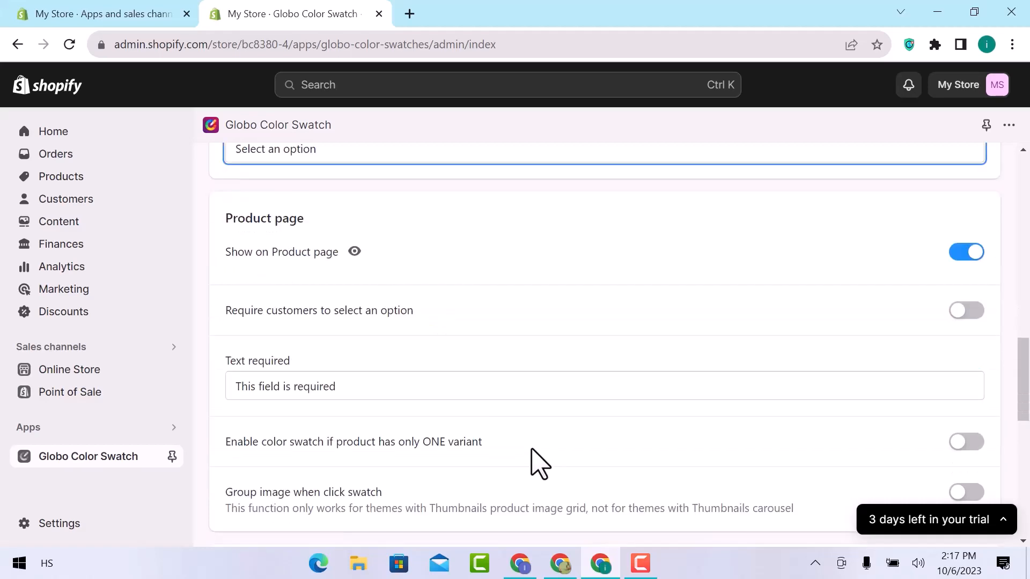
scroll(538, 464, "down", 1)
scroll(539, 465, "down", 1)
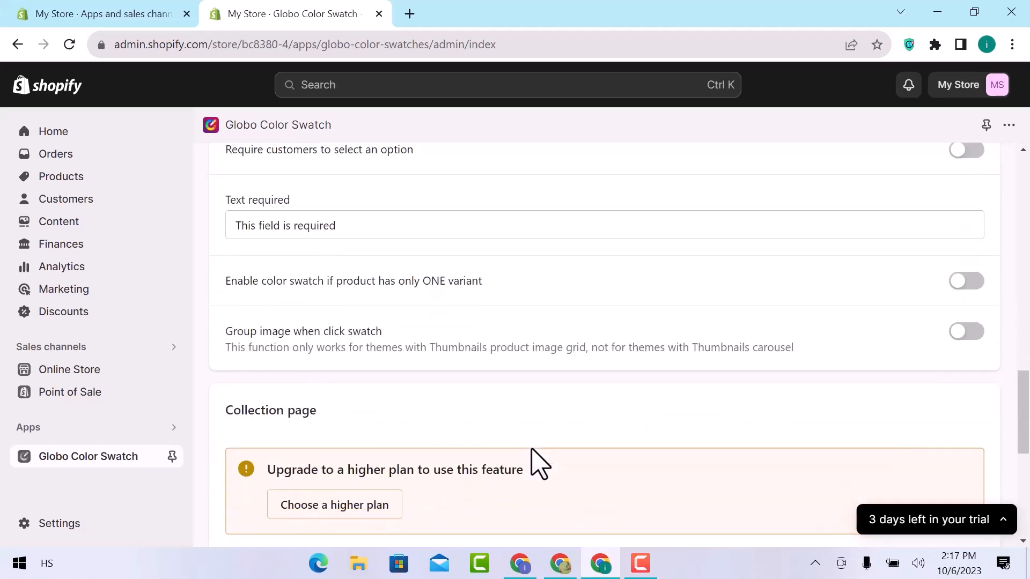
scroll(537, 463, "down", 5)
scroll(536, 463, "up", 15)
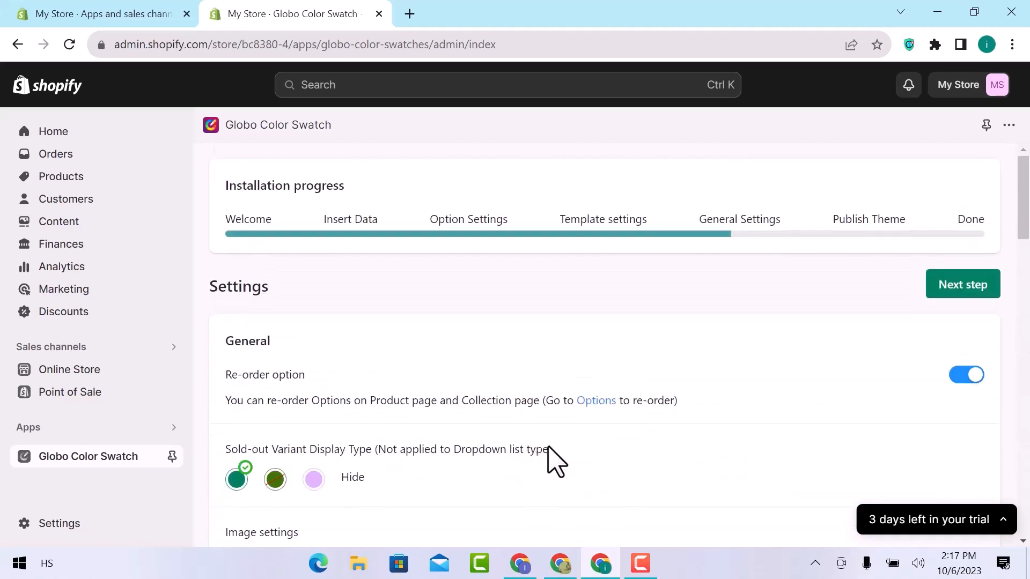
Continue to the theme integration stage and choose Refresh (live theme) for applying the color swatch.
left_click(957, 288)
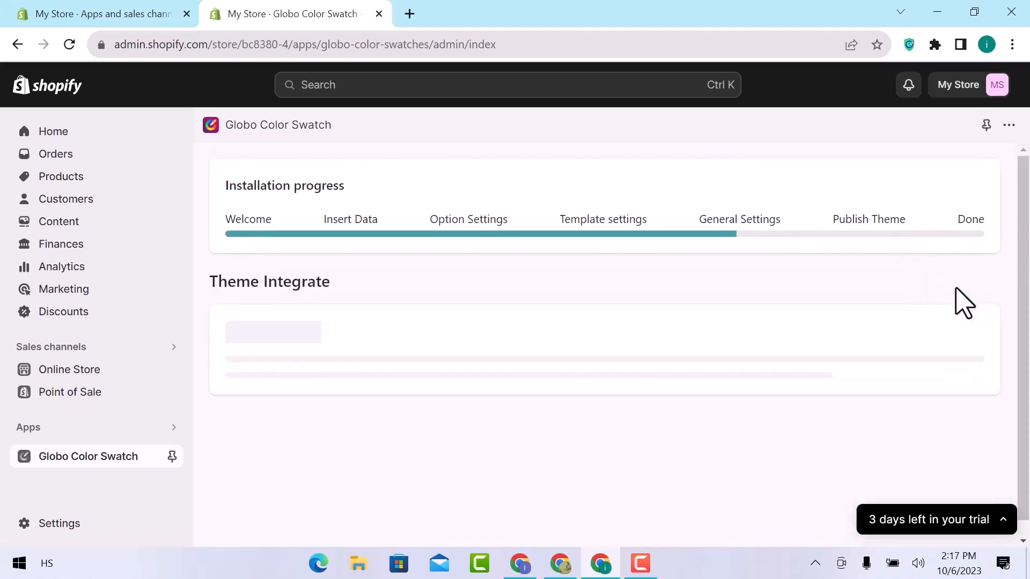
left_click(934, 361)
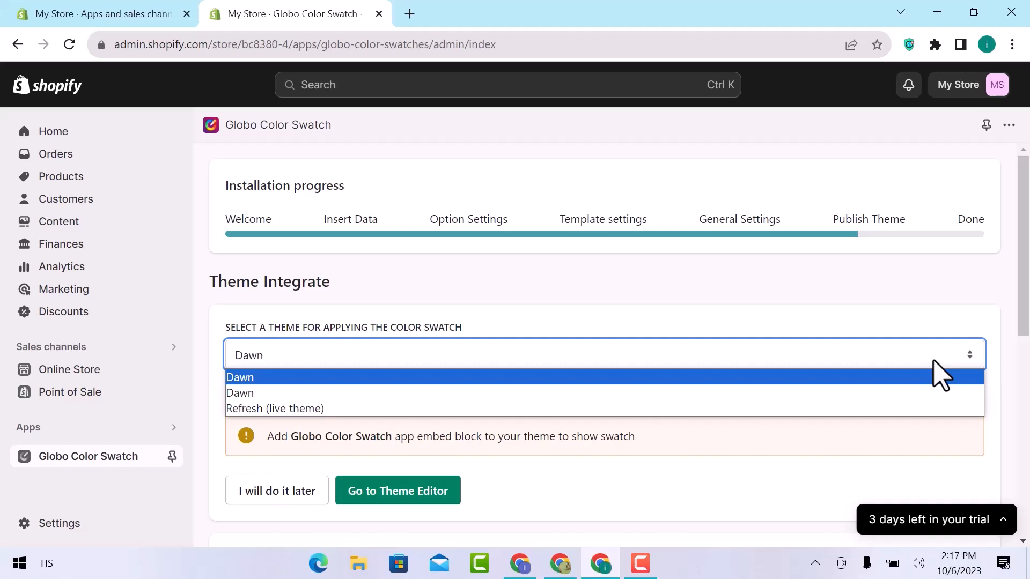
left_click(936, 409)
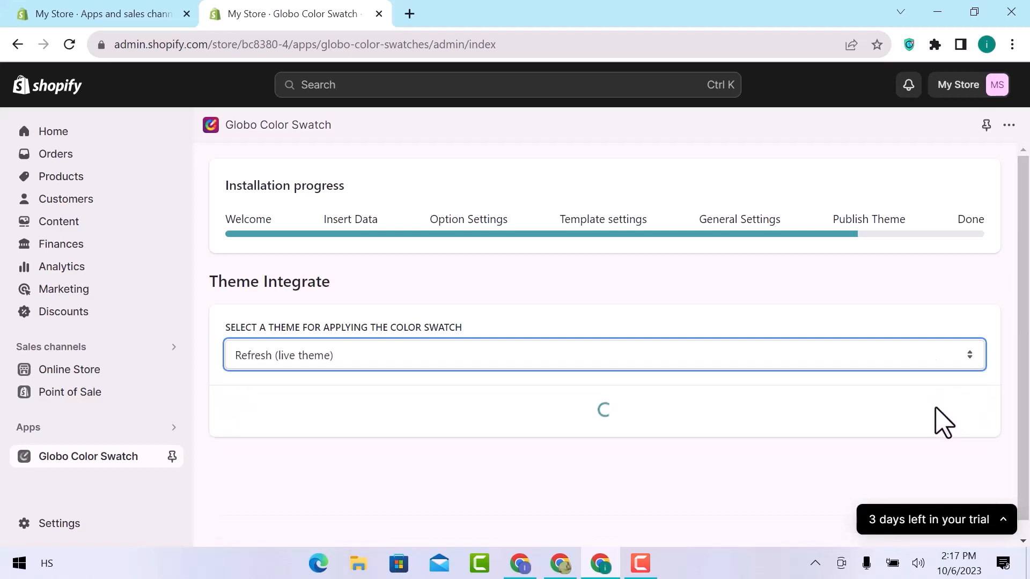
Open the theme editor from the integration page, activate the Globo Color Swatch app embed and save the theme.
scroll(483, 475, "down", 1)
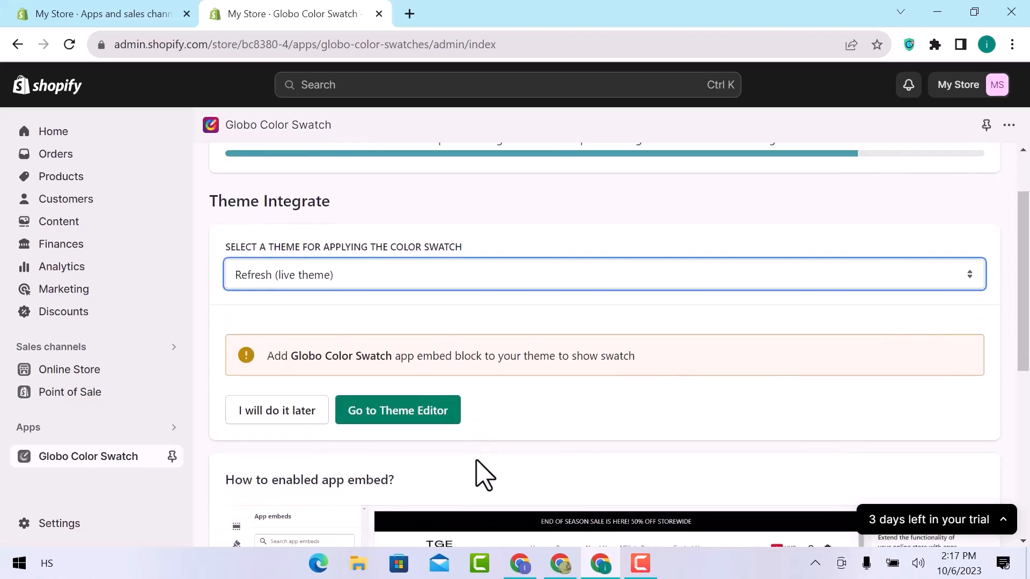
scroll(453, 457, "down", 5)
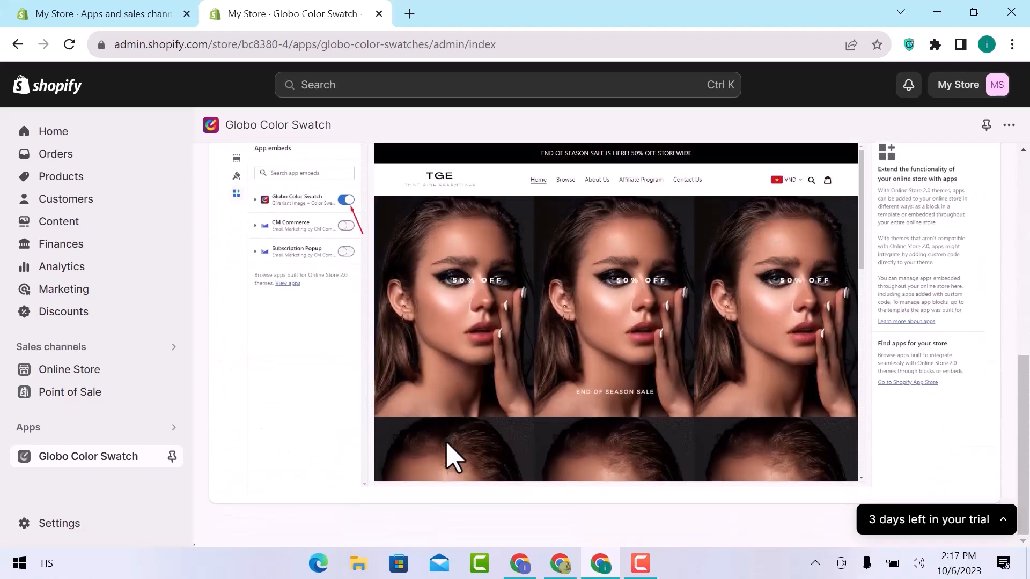
scroll(453, 457, "up", 6)
scroll(453, 457, "up", 1)
left_click(389, 503)
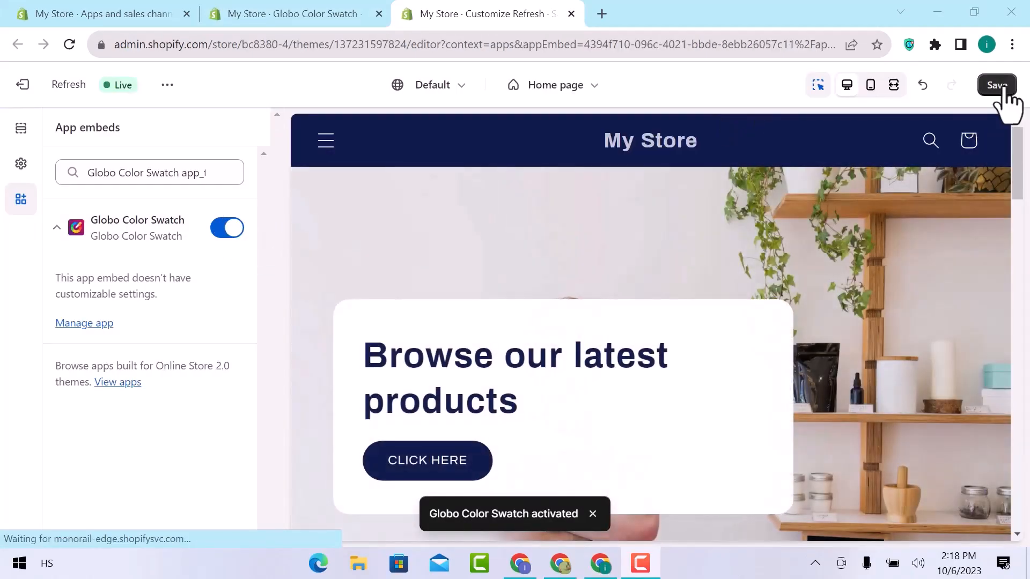
left_click(1000, 87)
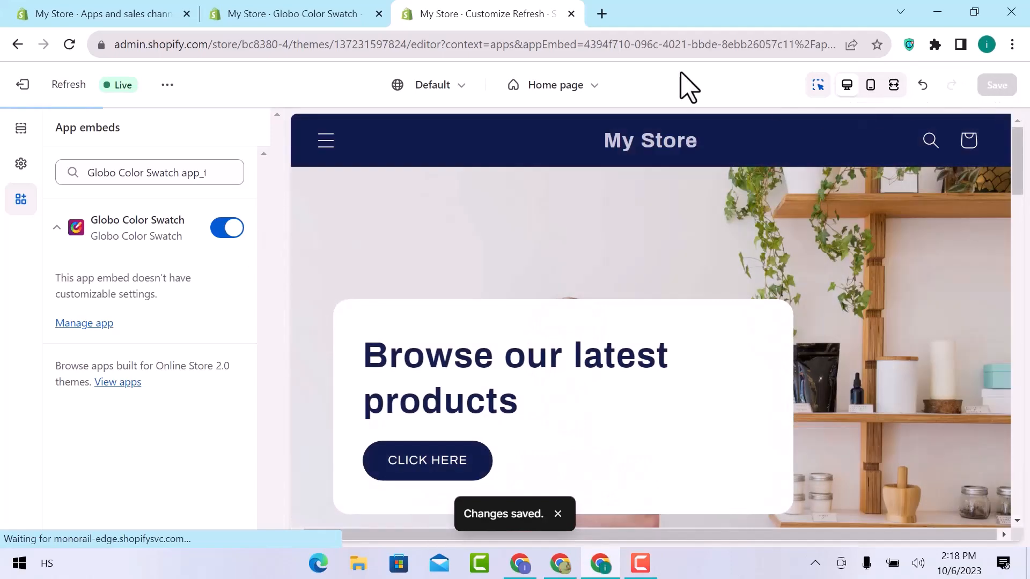
Close the theme editor and go from the completed installation to the app's Options page.
left_click(571, 13)
left_click(267, 337)
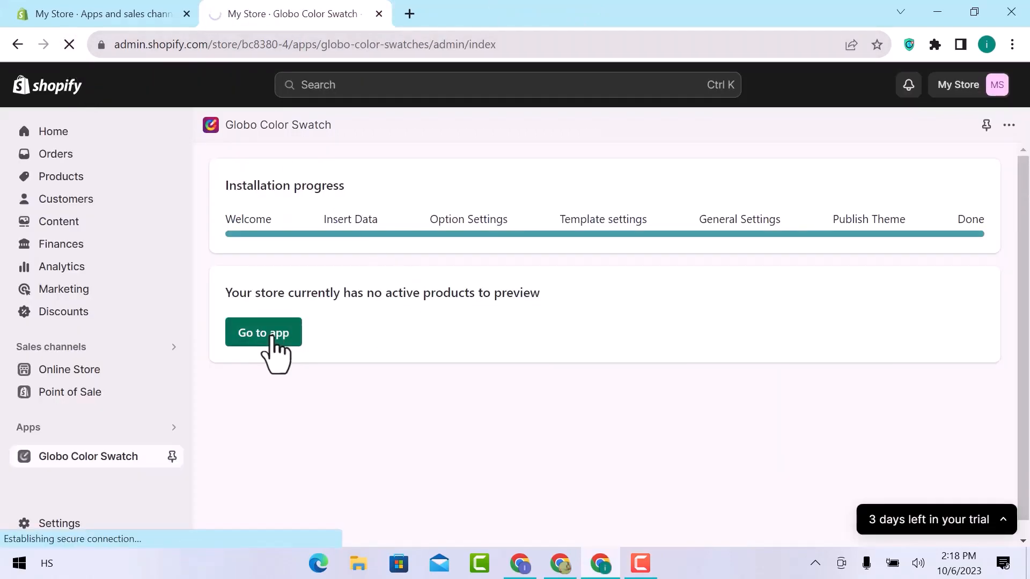
scroll(772, 386, "down", 4)
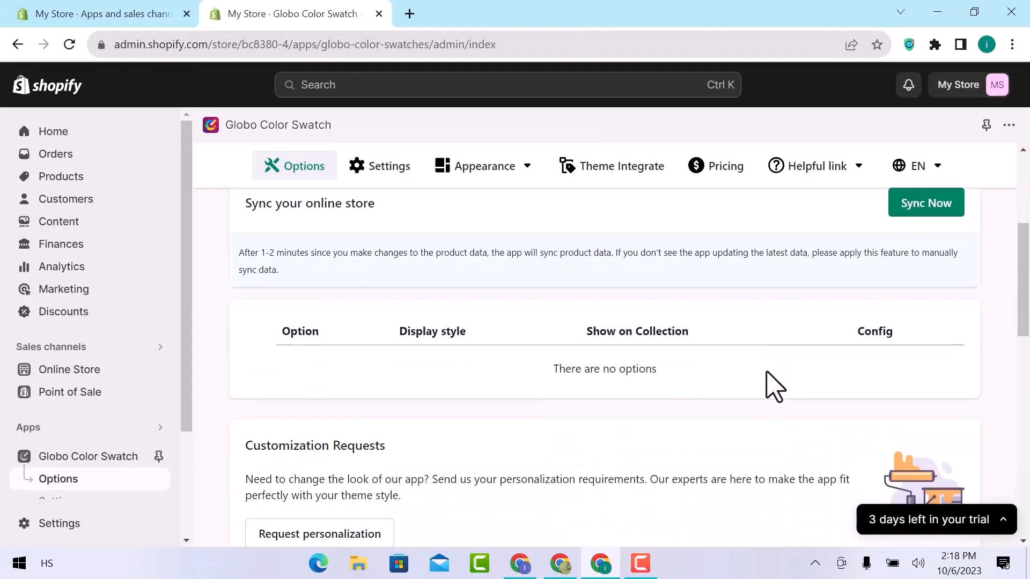
scroll(772, 386, "down", 7)
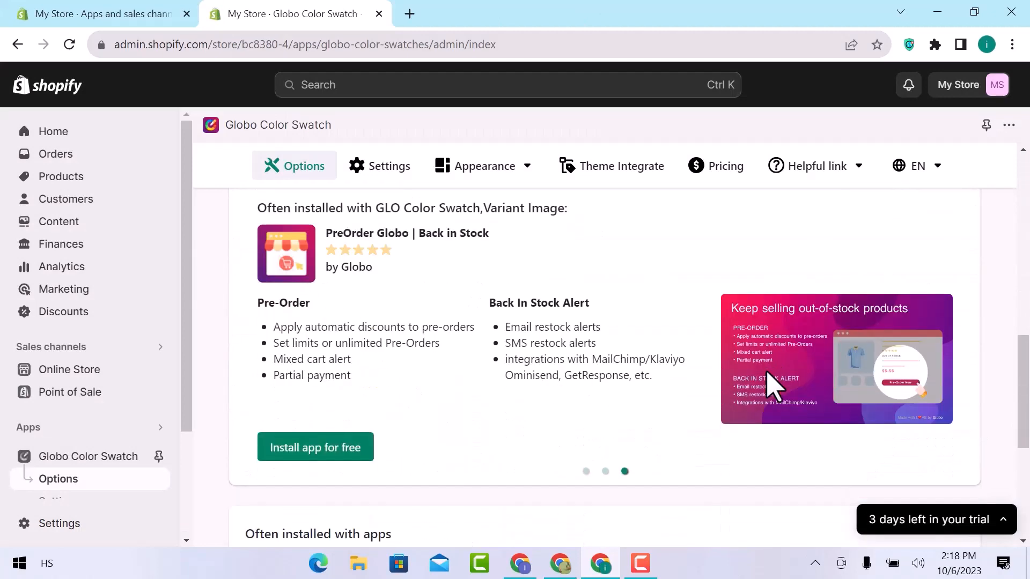
scroll(773, 384, "down", 6)
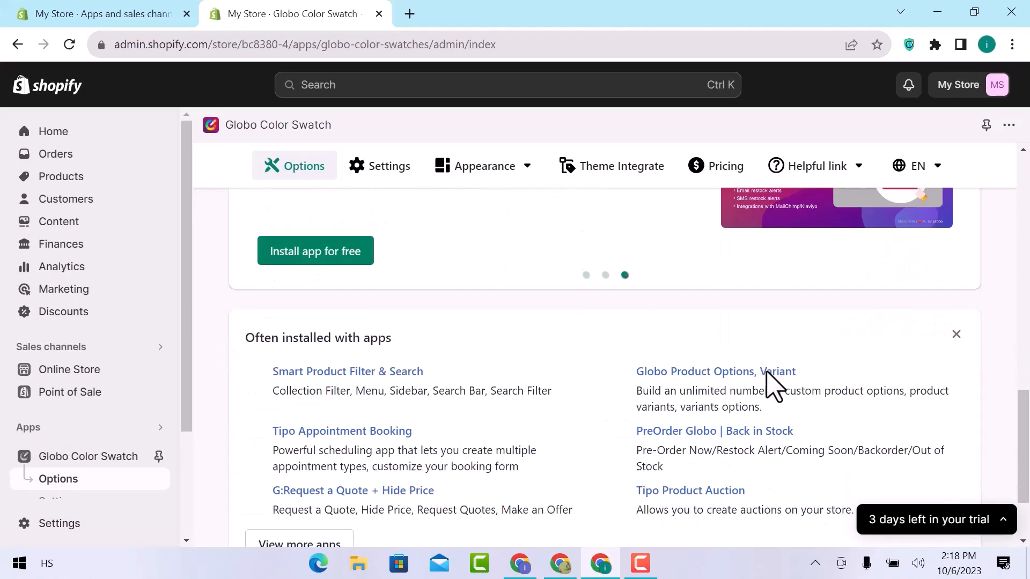
scroll(773, 384, "up", 18)
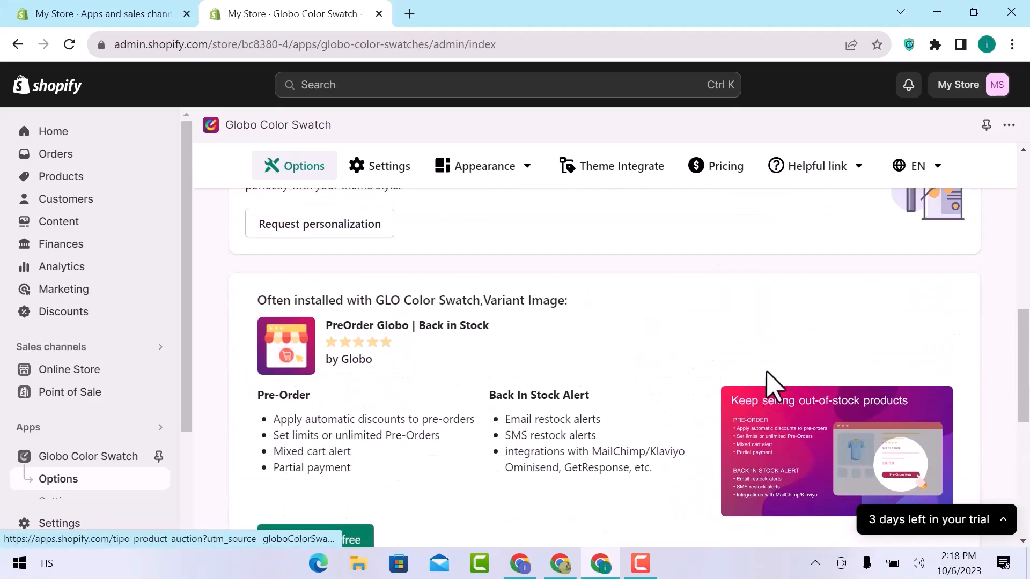